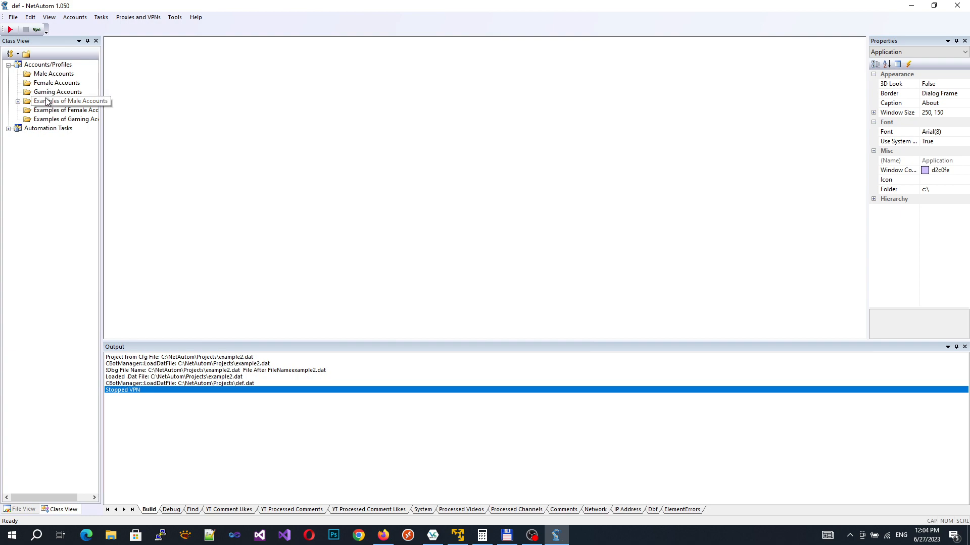
Step: Start a new account in Gaming Accounts, then discard the empty form unsaved
{"action": "left_click", "coordinate": [44, 94]}
{"action": "right_click", "coordinate": [44, 95]}
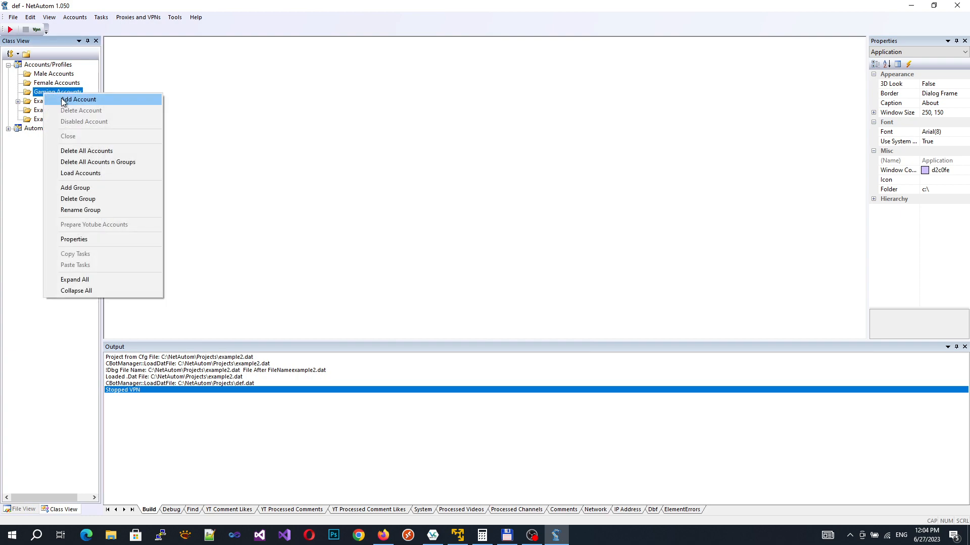
{"action": "left_click", "coordinate": [59, 99]}
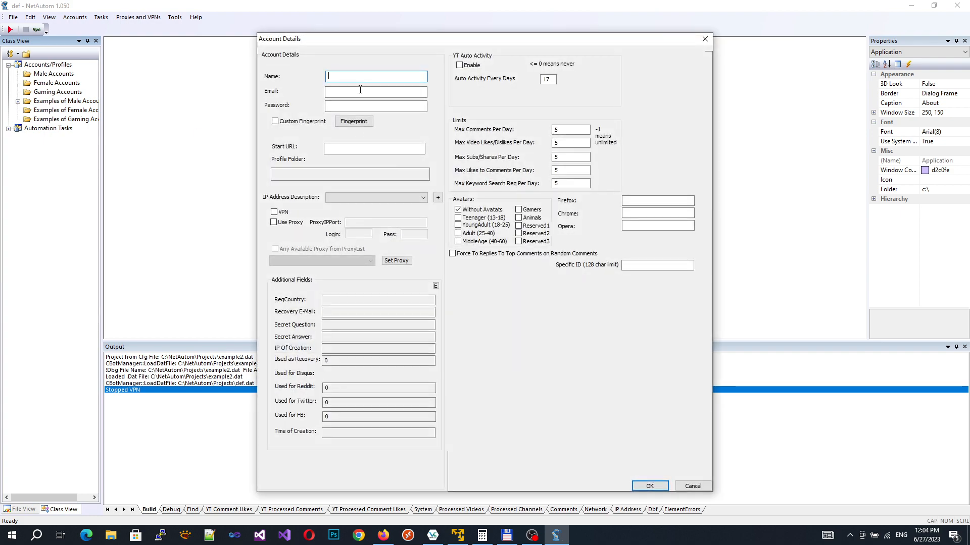
{"action": "left_click", "coordinate": [336, 106]}
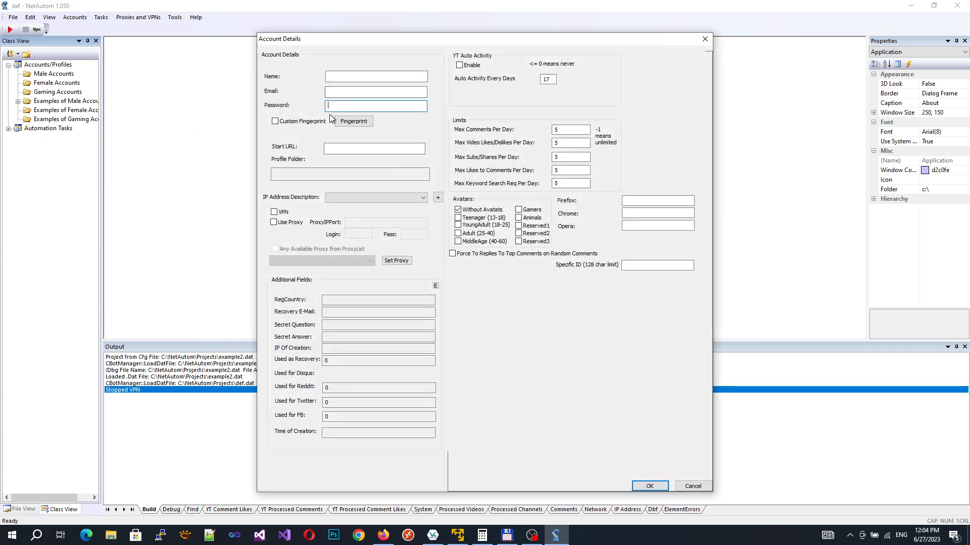
{"action": "left_click", "coordinate": [701, 490]}
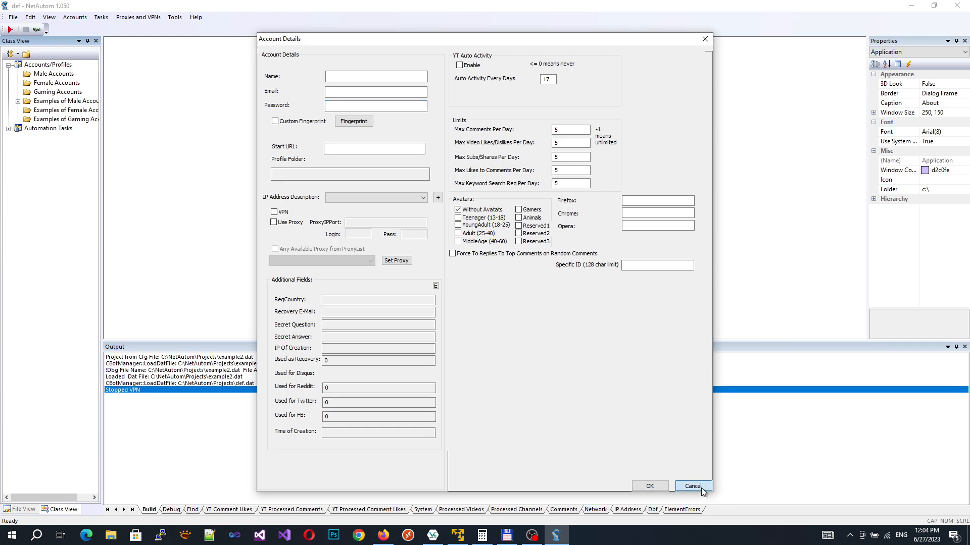
{"action": "left_click", "coordinate": [701, 488]}
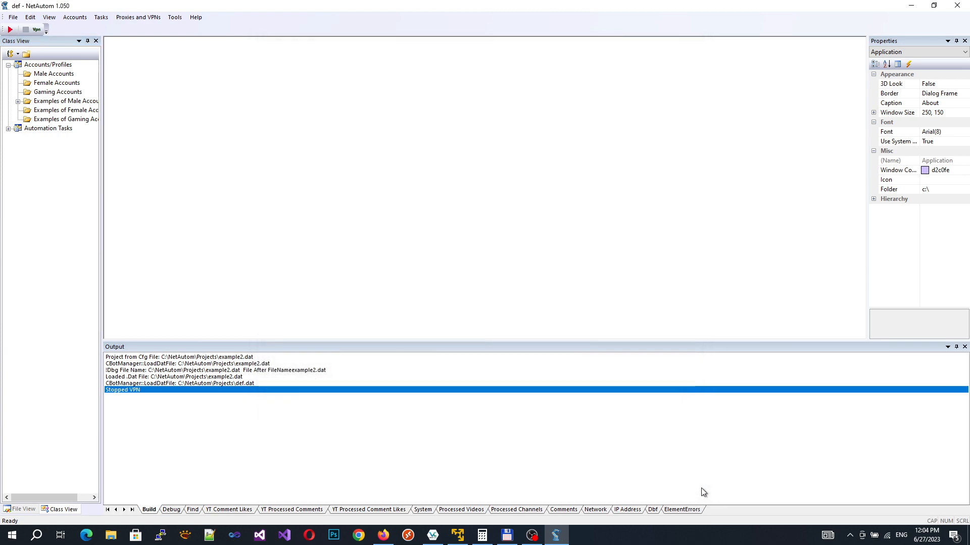
Step: Expand Examples of Male Accounts and view its sample account's properties, cancelling unchanged
{"action": "left_click", "coordinate": [55, 94]}
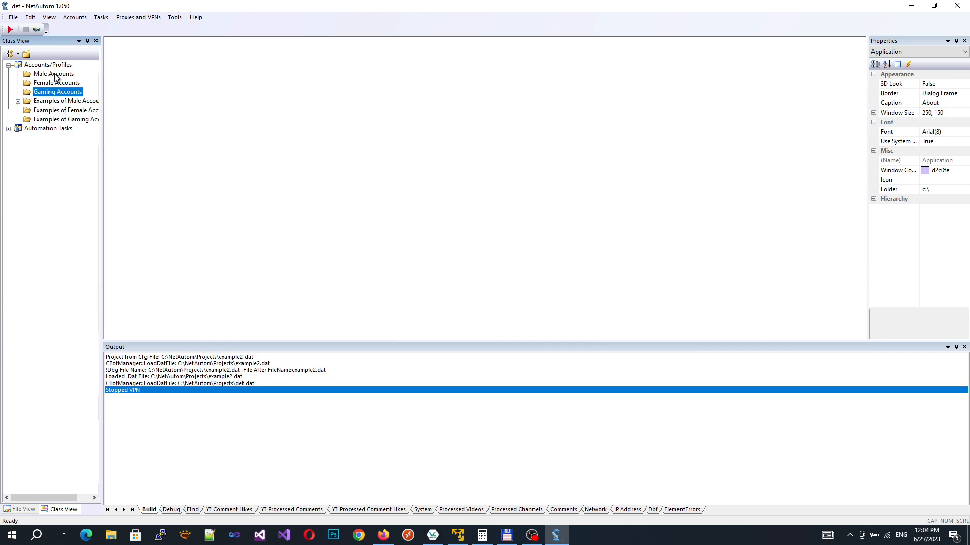
{"action": "left_click", "coordinate": [55, 76]}
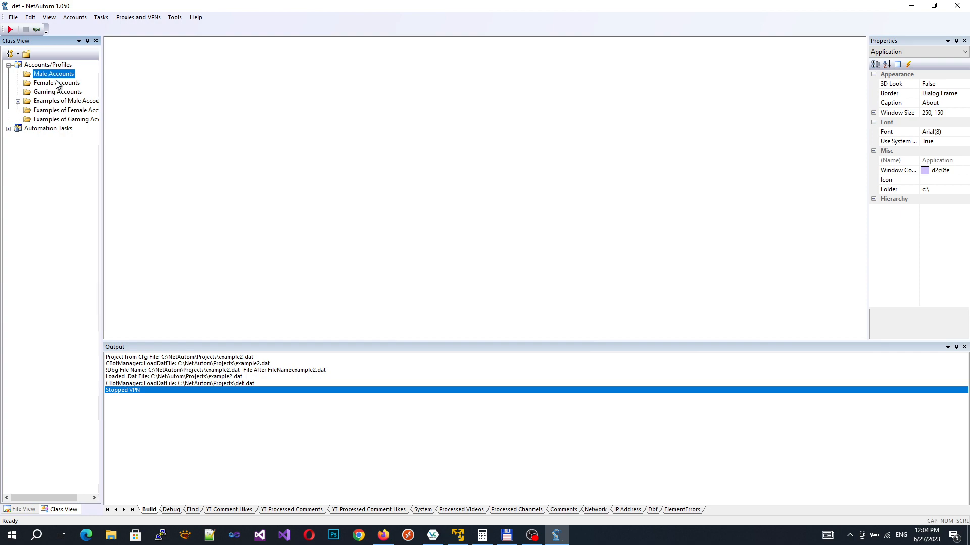
{"action": "left_click", "coordinate": [18, 101]}
{"action": "left_click", "coordinate": [57, 111]}
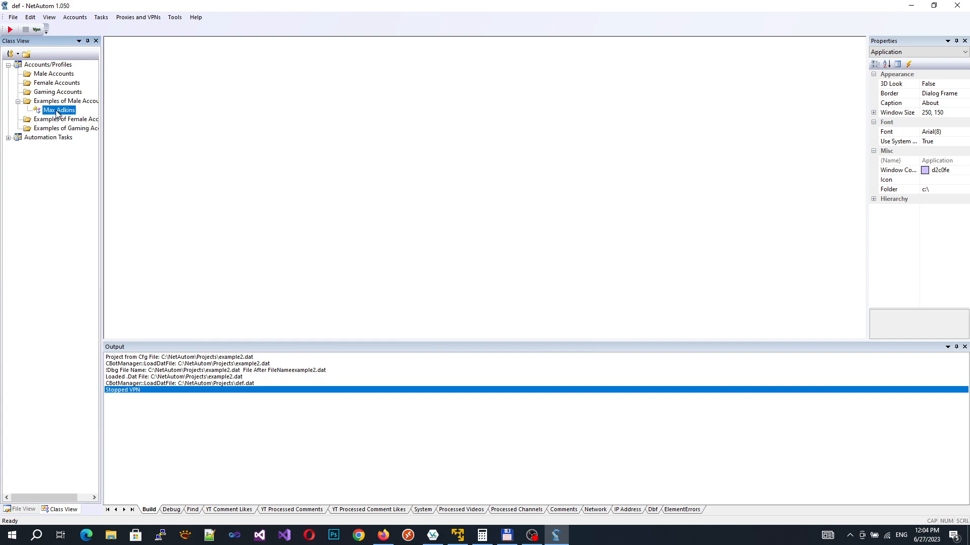
{"action": "right_click", "coordinate": [57, 112]}
{"action": "left_click", "coordinate": [83, 260]}
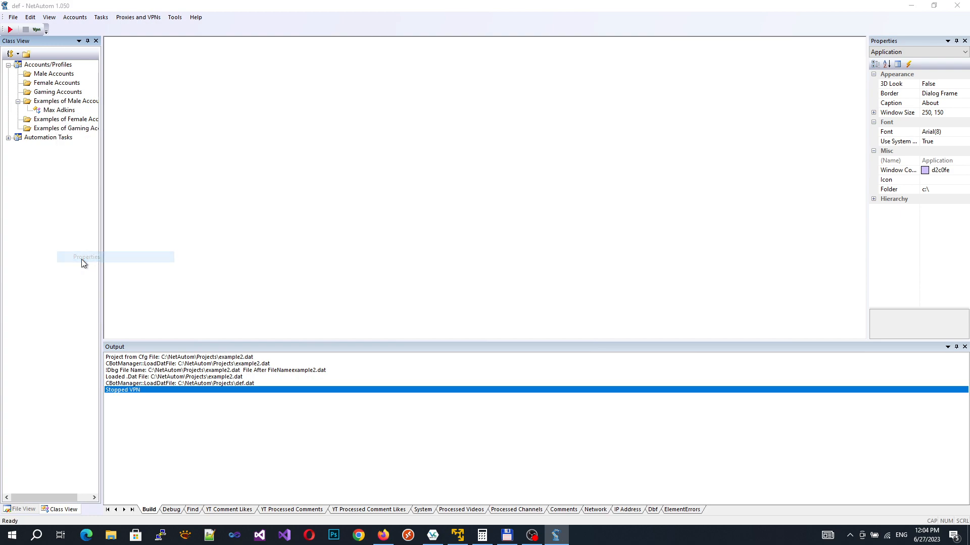
{"action": "left_click", "coordinate": [700, 486]}
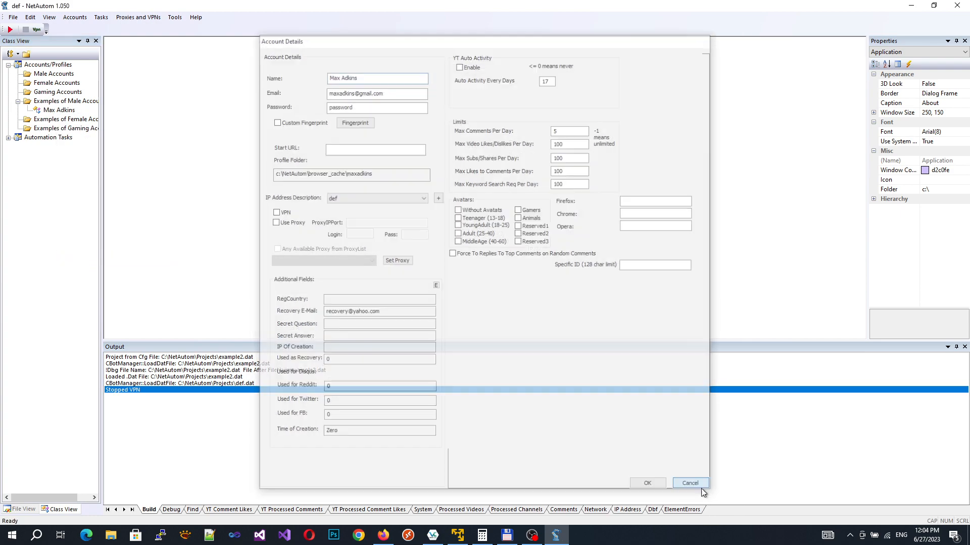
{"action": "left_click", "coordinate": [63, 94]}
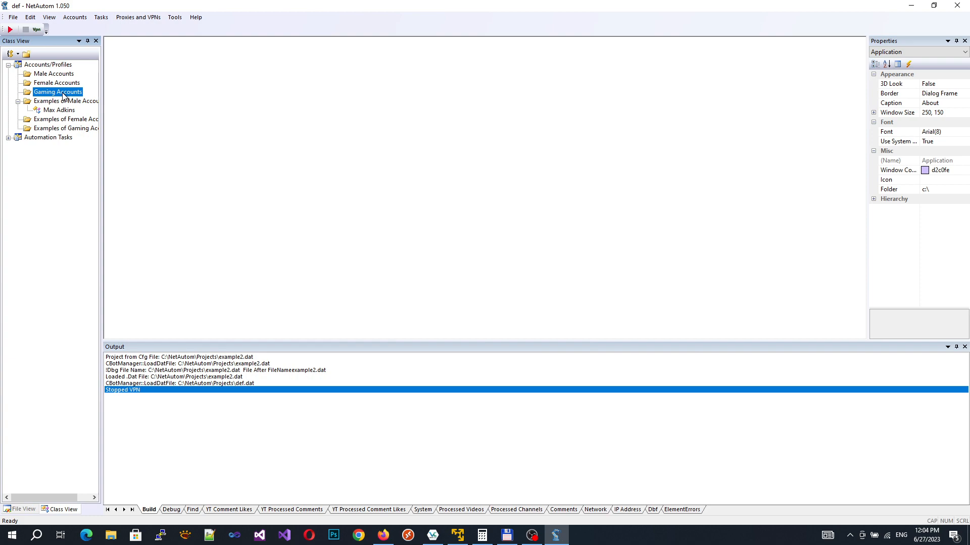
Step: Load the gaming file from C:\NetAutom\Examples into Gaming Accounts and expand the fifteen profiles
{"action": "right_click", "coordinate": [64, 96]}
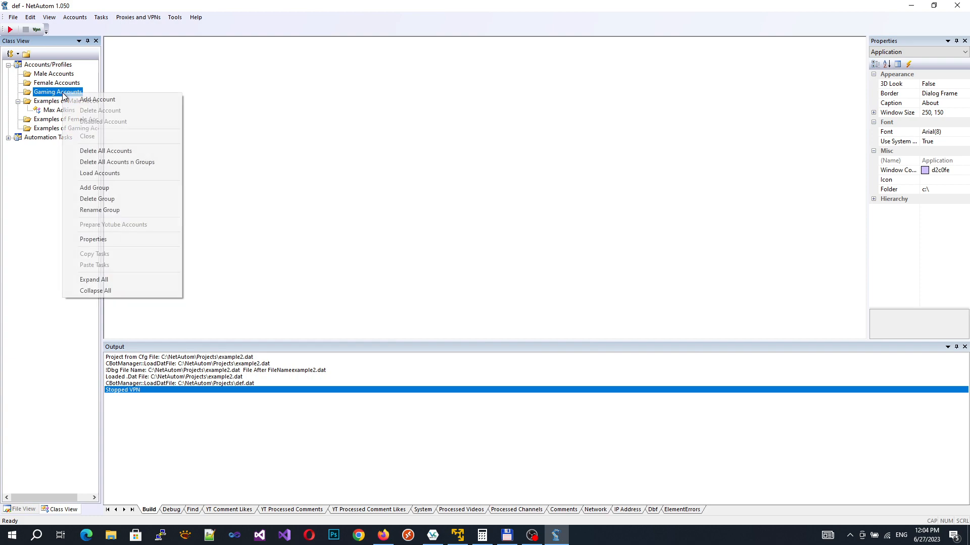
{"action": "left_click", "coordinate": [104, 174]}
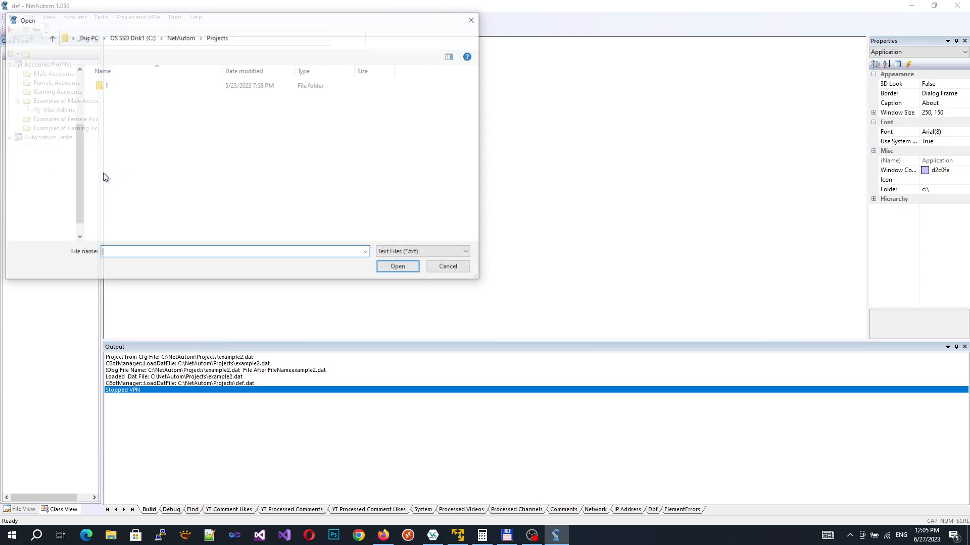
{"action": "left_click", "coordinate": [181, 38]}
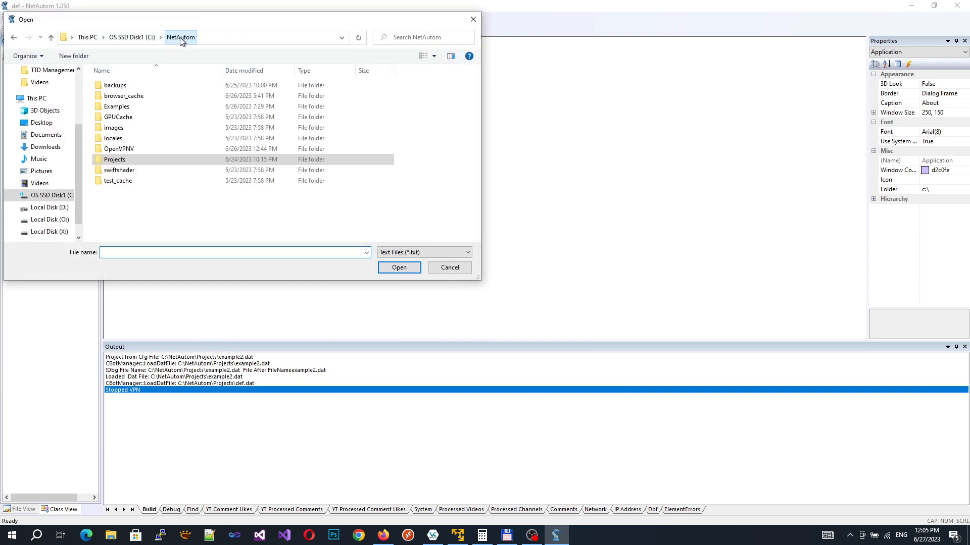
{"action": "double_click", "coordinate": [138, 107]}
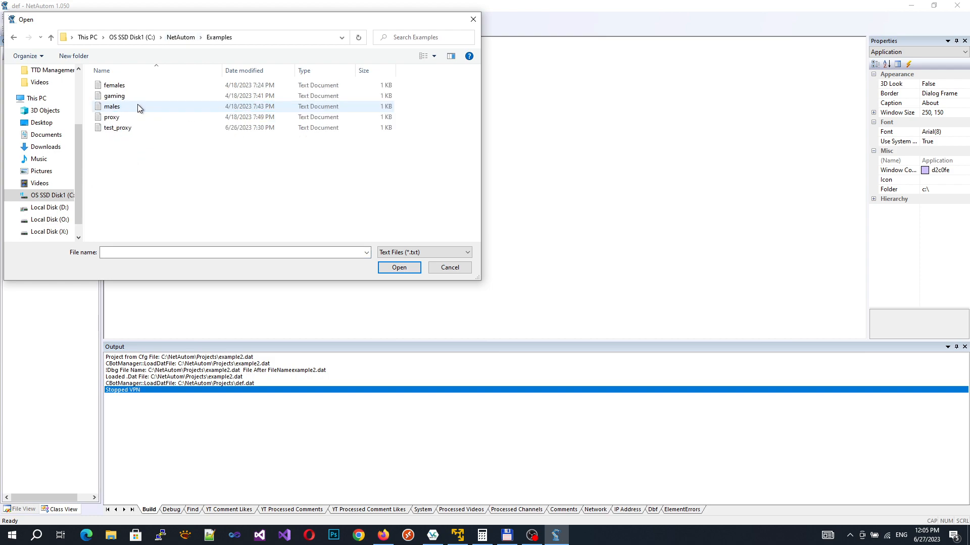
{"action": "left_click_drag", "start_coordinate": [168, 25], "coordinate": [321, 61]}
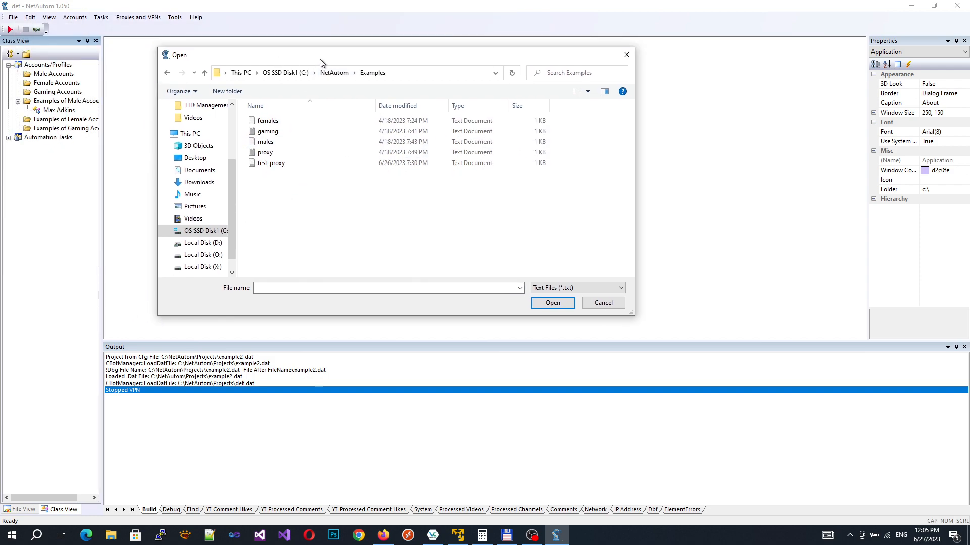
{"action": "double_click", "coordinate": [279, 132]}
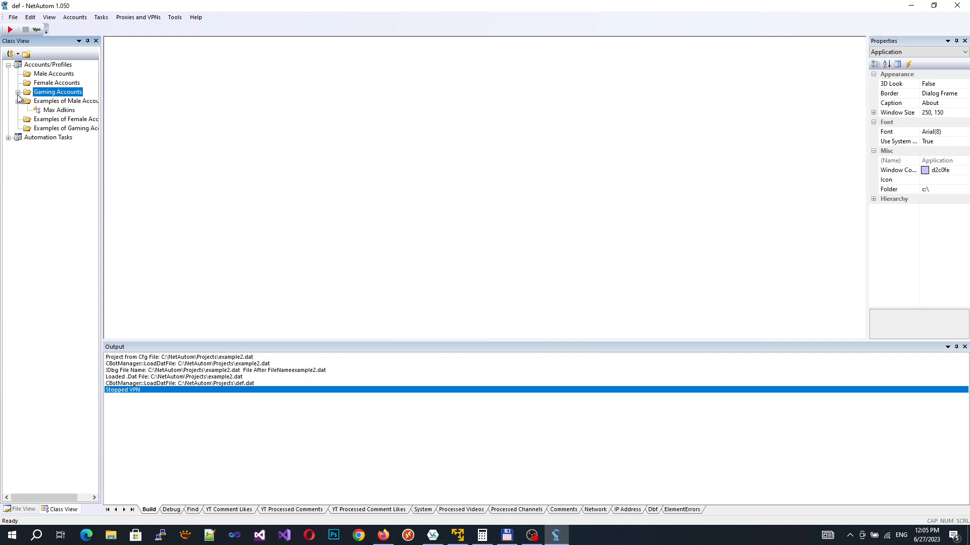
{"action": "left_click", "coordinate": [17, 93]}
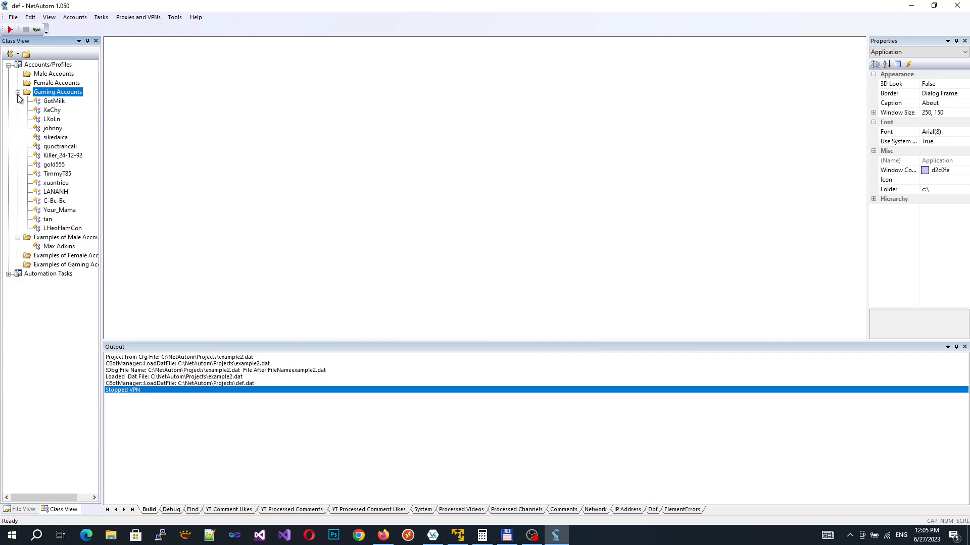
{"action": "right_click", "coordinate": [54, 104]}
{"action": "left_click", "coordinate": [86, 247]}
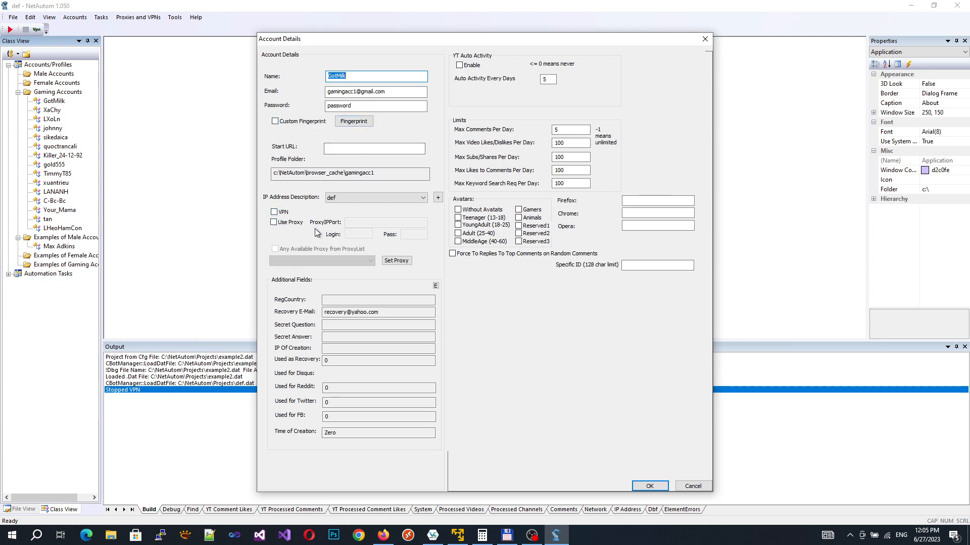
{"action": "left_click", "coordinate": [701, 487]}
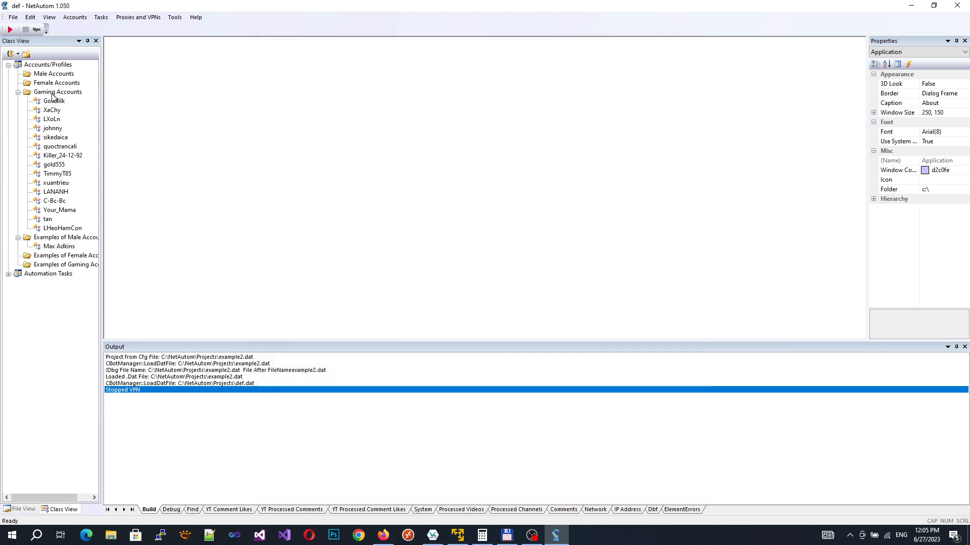
{"action": "left_click", "coordinate": [53, 94]}
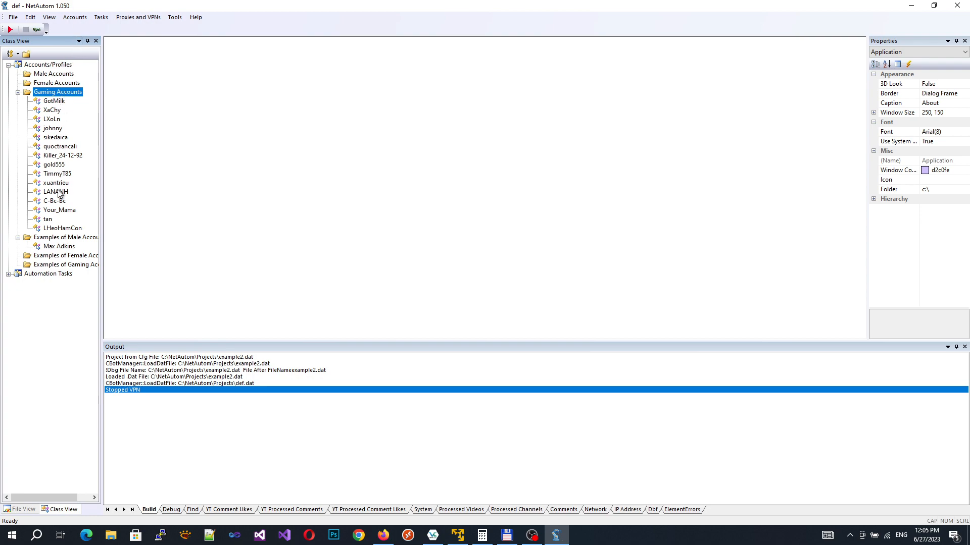
Step: In the bulk YT options, set the IP address description to def
{"action": "left_click", "coordinate": [75, 19]}
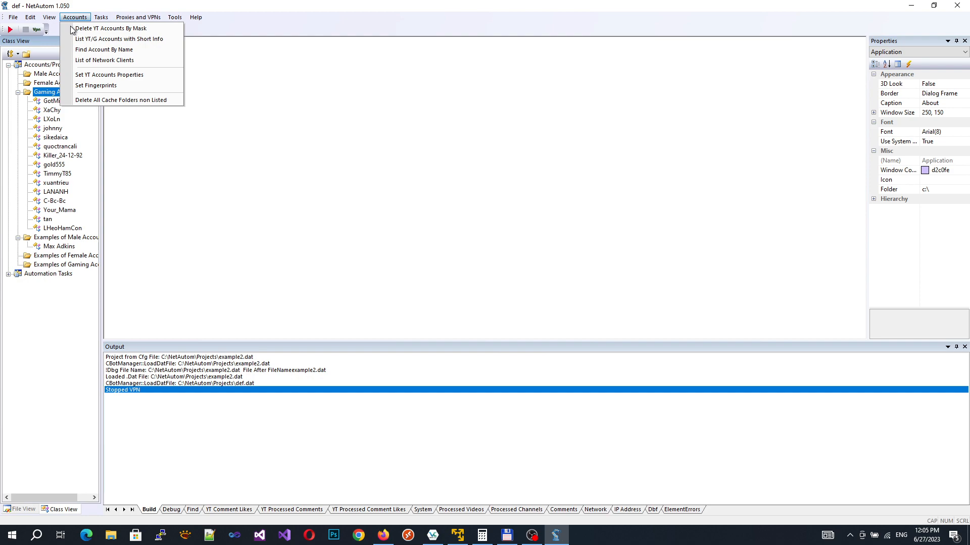
{"action": "left_click", "coordinate": [139, 76]}
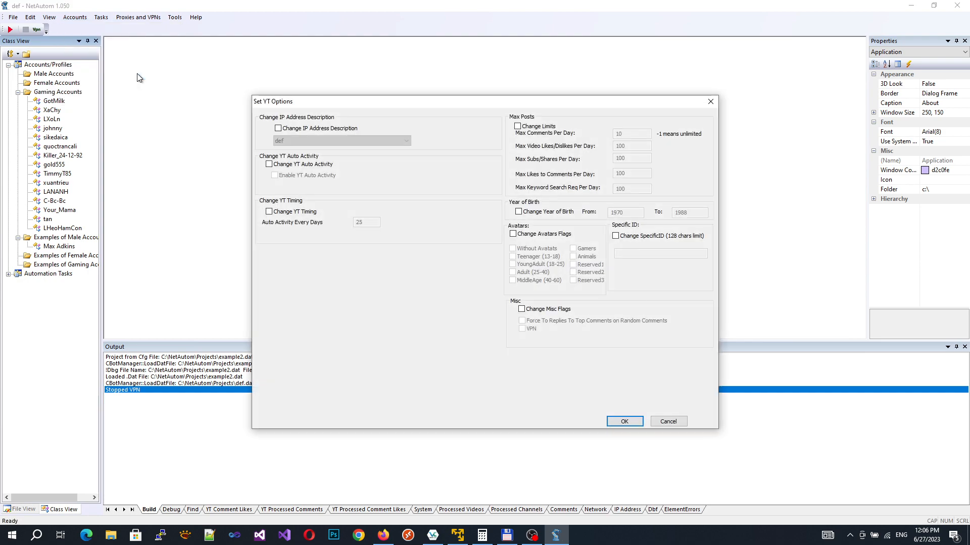
{"action": "left_click", "coordinate": [292, 130]}
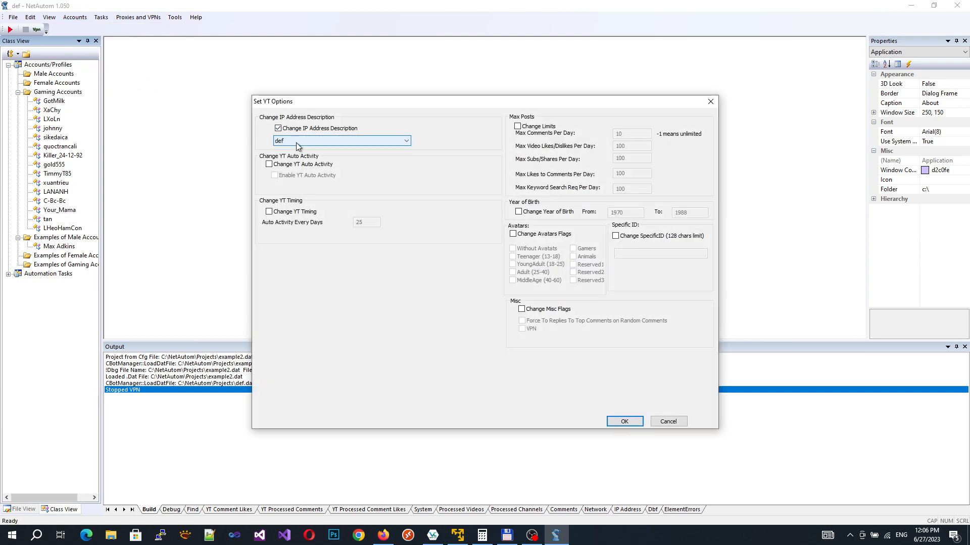
{"action": "left_click", "coordinate": [296, 142]}
{"action": "left_click", "coordinate": [296, 143]}
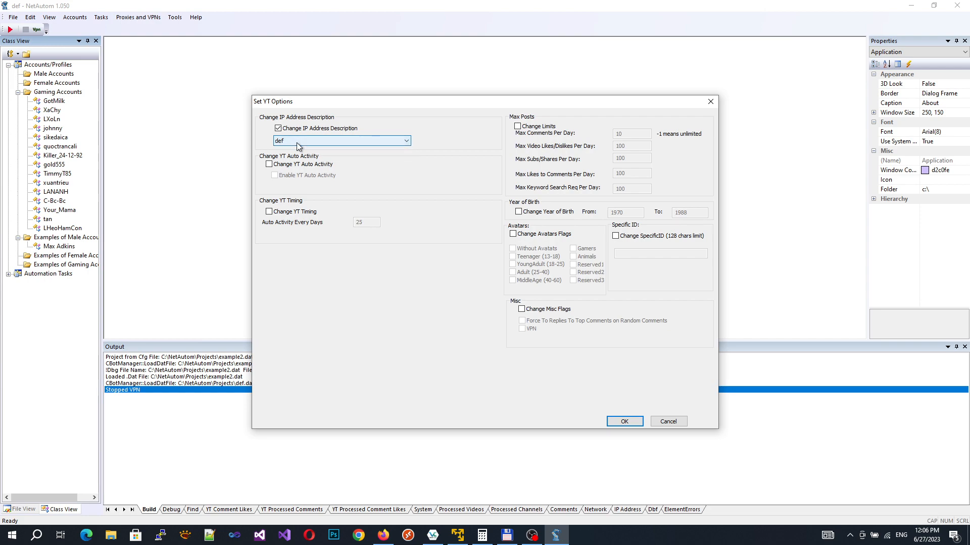
{"action": "left_click", "coordinate": [296, 143]}
{"action": "left_click", "coordinate": [293, 150]}
Step: Turn on YT auto activity, changing its interval from 25 to every 5 days
{"action": "left_click", "coordinate": [295, 164]}
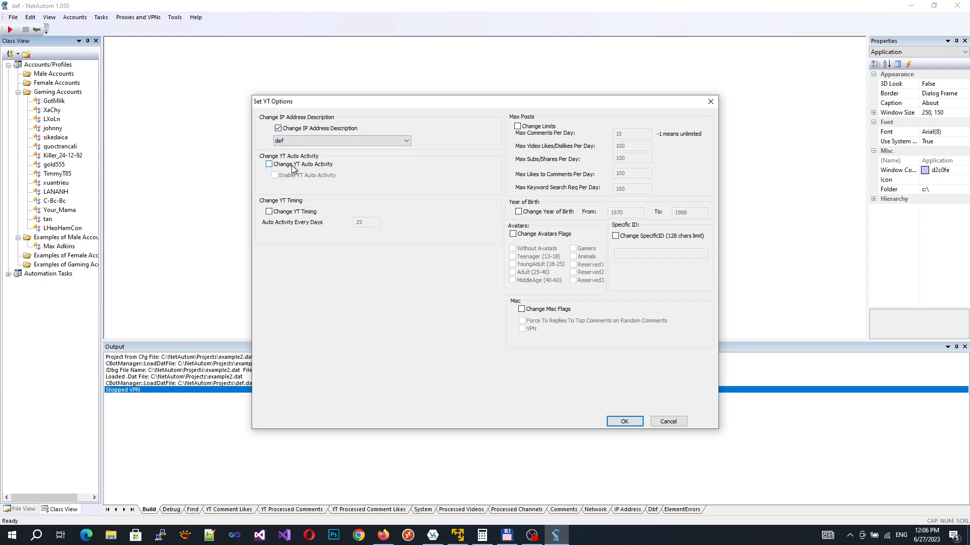
{"action": "left_click", "coordinate": [291, 175]}
{"action": "left_click", "coordinate": [280, 212]}
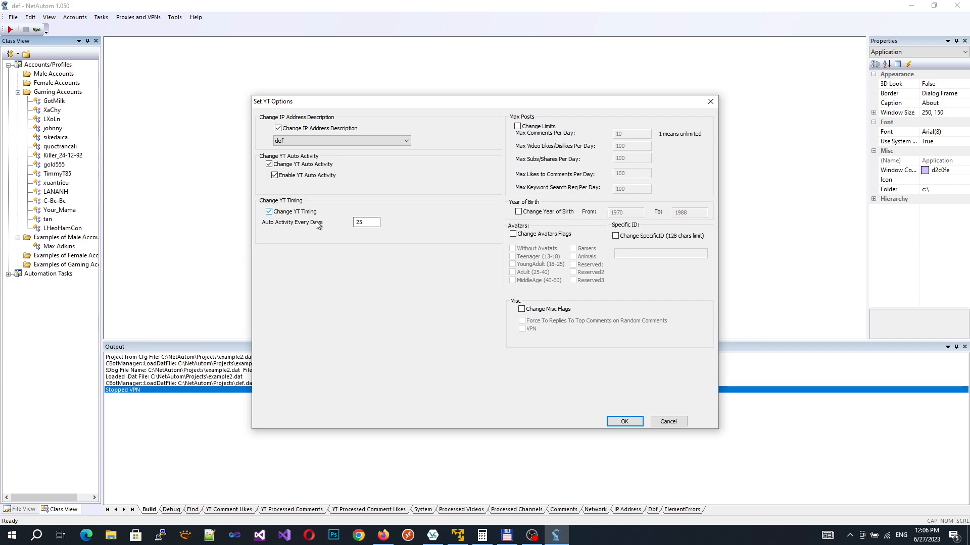
{"action": "left_click", "coordinate": [371, 223]}
{"action": "left_click_drag", "start_coordinate": [371, 225], "coordinate": [283, 210]}
{"action": "type", "text": "5"}
Step: Limit avatar flags to YoungAdult (18-25) and Adult (25-40) and apply the options
{"action": "left_click", "coordinate": [522, 235]}
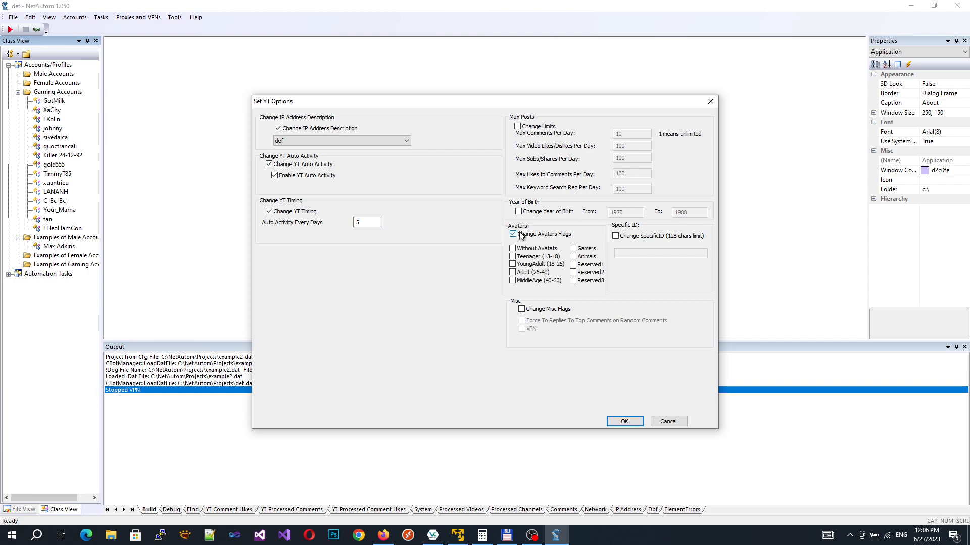
{"action": "left_click", "coordinate": [535, 265]}
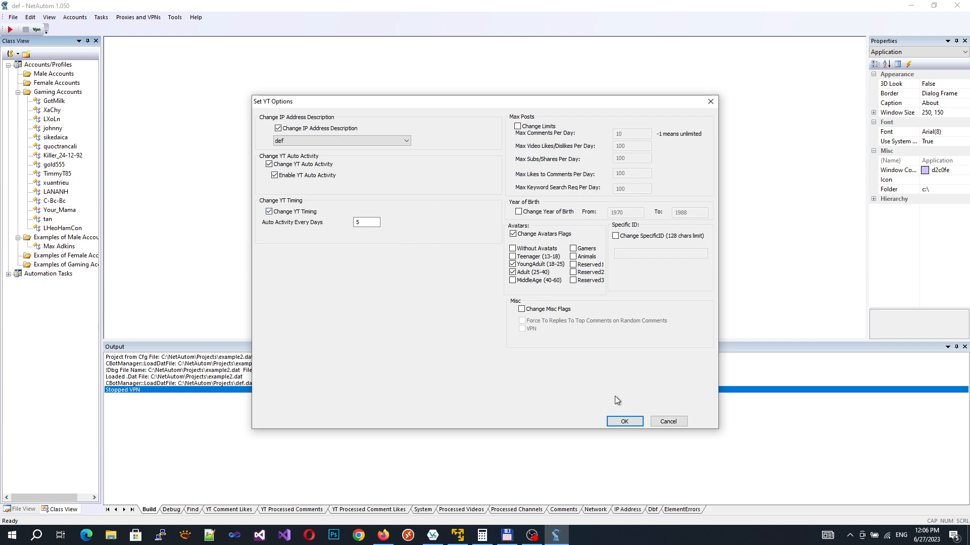
{"action": "left_click", "coordinate": [625, 422]}
Step: Check GotMilk's and Your_Mama's properties show the new YT options, closing both unchanged
{"action": "right_click", "coordinate": [53, 103]}
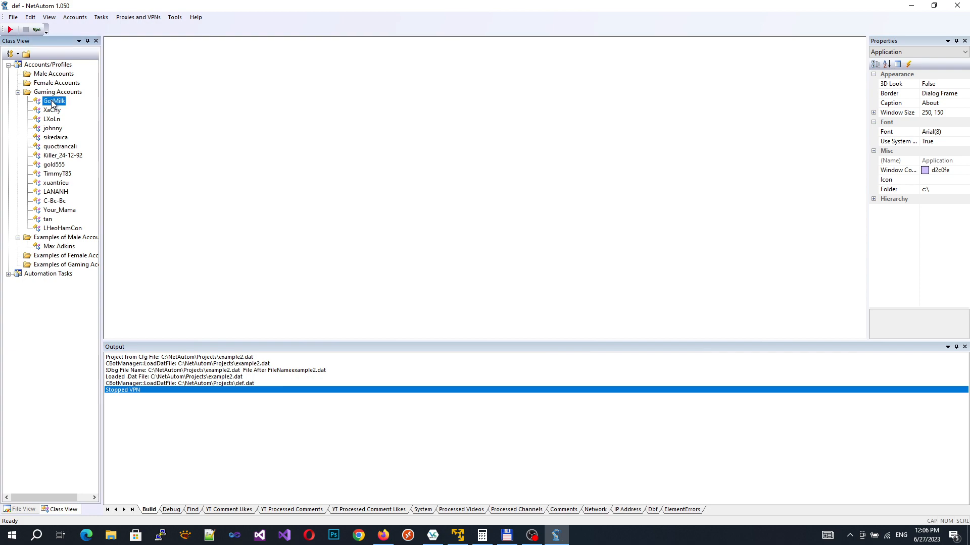
{"action": "left_click", "coordinate": [91, 251]}
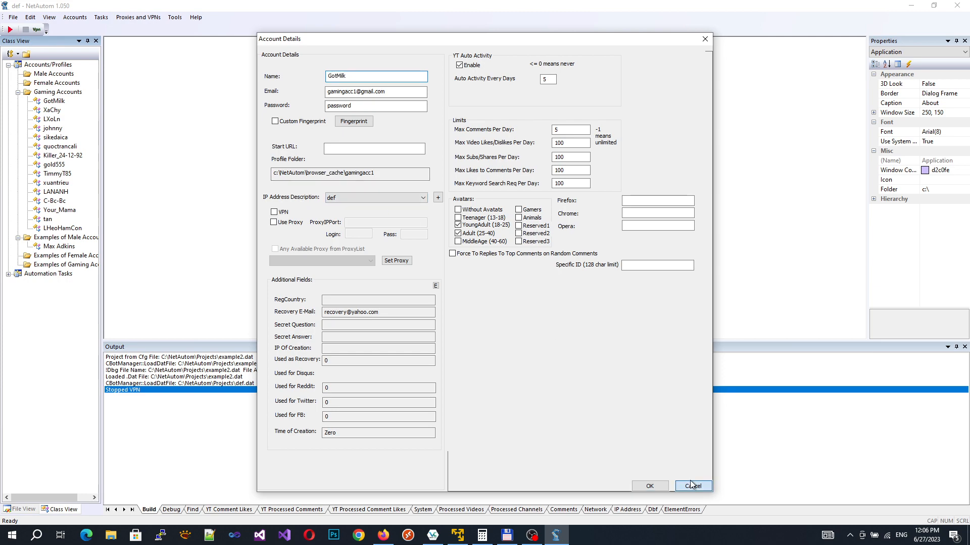
{"action": "left_click", "coordinate": [650, 486]}
{"action": "right_click", "coordinate": [71, 210]}
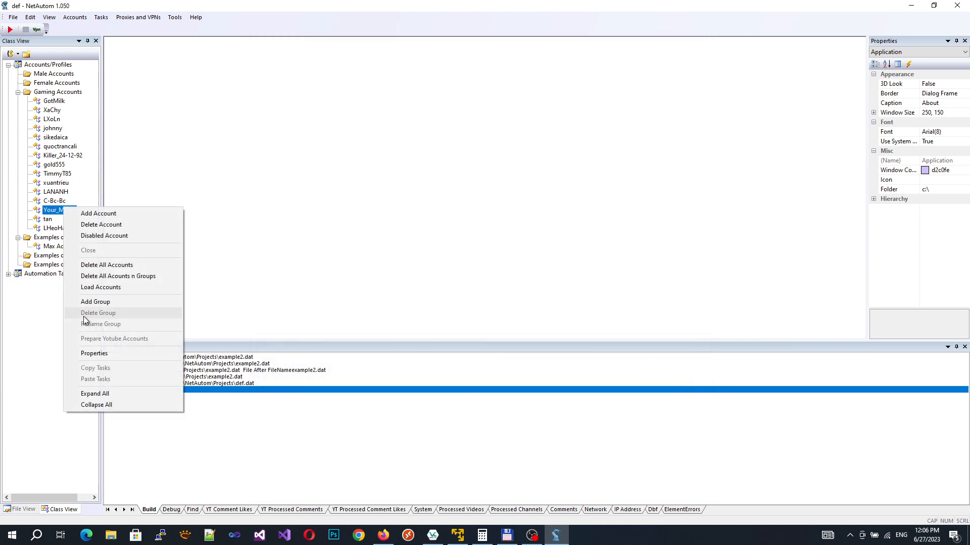
{"action": "left_click", "coordinate": [93, 355]}
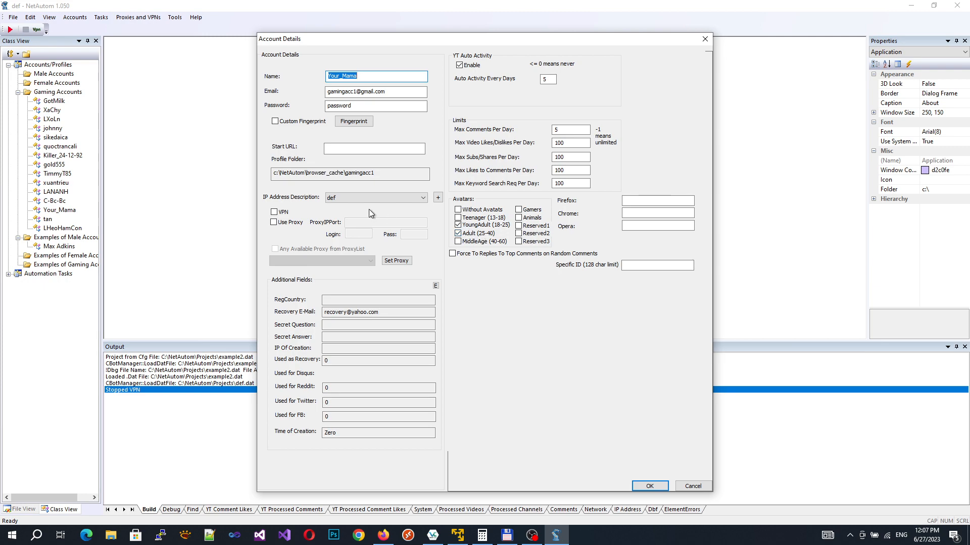
{"action": "left_click", "coordinate": [692, 487]}
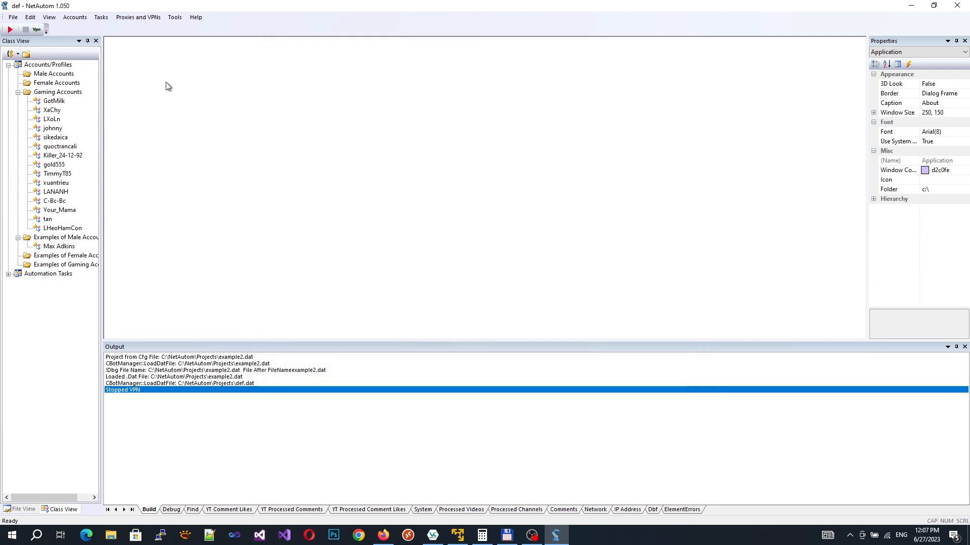
{"action": "left_click", "coordinate": [76, 17]}
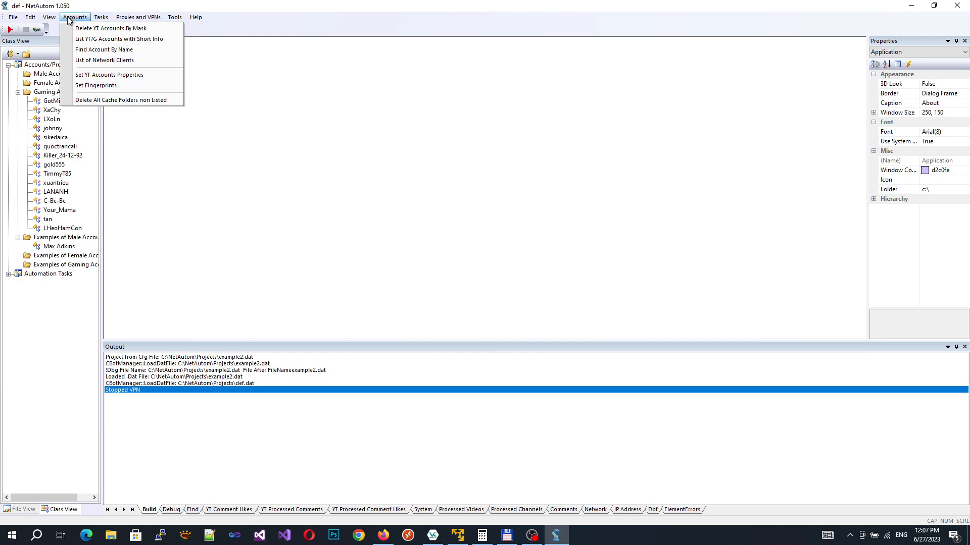
Step: In Set Fingerprints, randomize the browser between Chrome and Firefox with version offset 5
{"action": "left_click", "coordinate": [84, 87]}
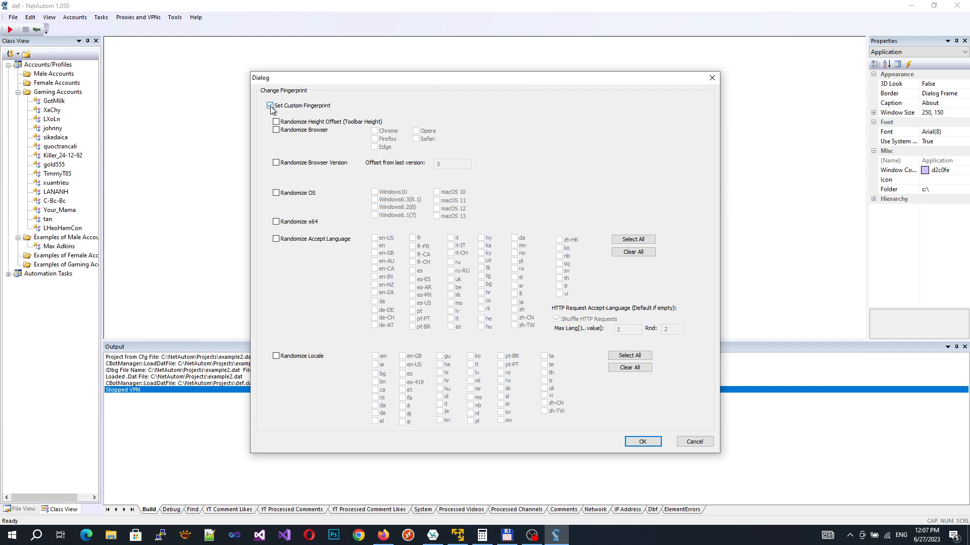
{"action": "left_click", "coordinate": [282, 132]}
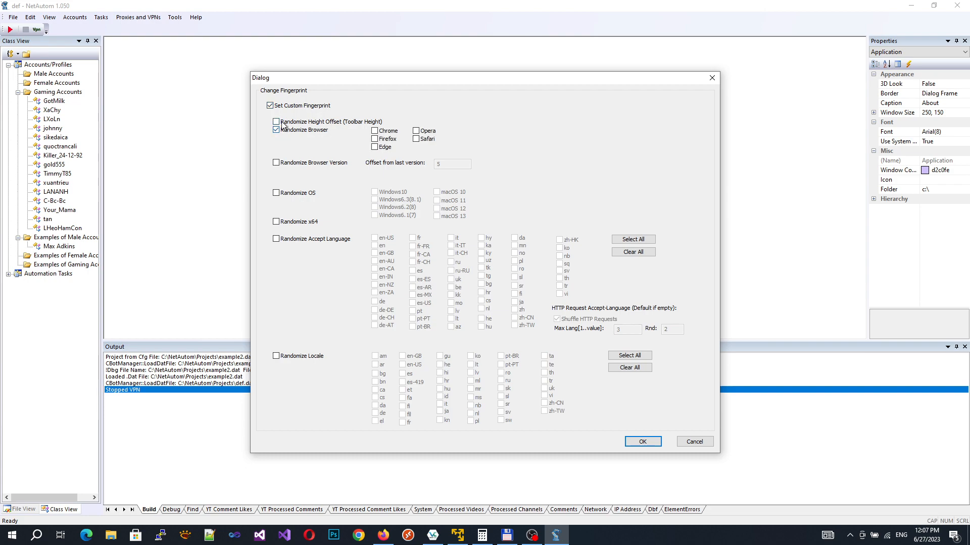
{"action": "left_click", "coordinate": [285, 123]}
{"action": "left_click", "coordinate": [386, 134]}
{"action": "left_click", "coordinate": [292, 165]}
{"action": "double_click", "coordinate": [445, 163]}
Step: Randomize the OS across Windows 10, 8, 7 and macOS 13, 12, and enable x64
{"action": "left_click", "coordinate": [309, 196]}
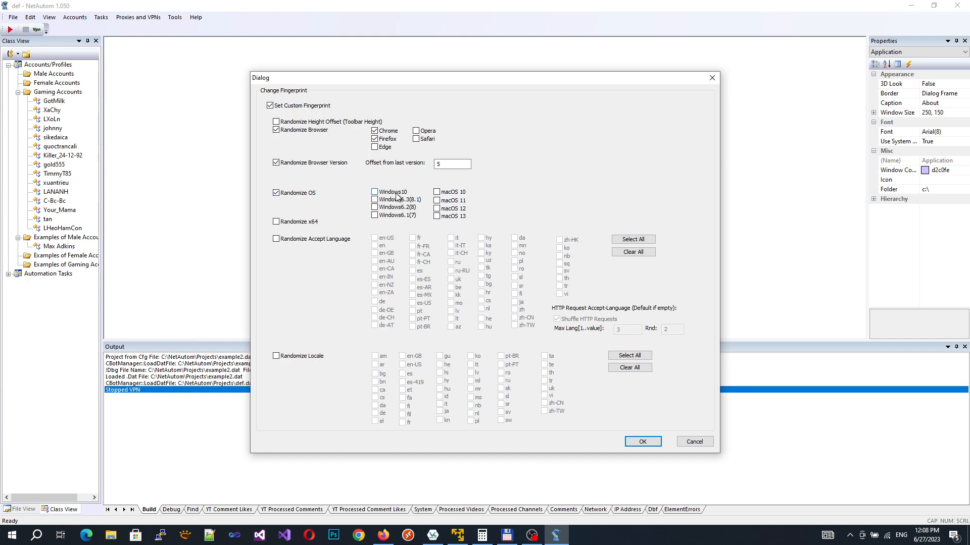
{"action": "left_click", "coordinate": [396, 195]}
{"action": "left_click", "coordinate": [394, 208]}
{"action": "left_click", "coordinate": [396, 215]}
{"action": "left_click", "coordinate": [397, 208]}
{"action": "left_click", "coordinate": [451, 216]}
{"action": "left_click", "coordinate": [451, 208]}
{"action": "left_click", "coordinate": [376, 207]}
{"action": "left_click", "coordinate": [294, 222]}
Step: Randomize accept language with every language selected and Max Lang set to 2
{"action": "left_click", "coordinate": [310, 243]}
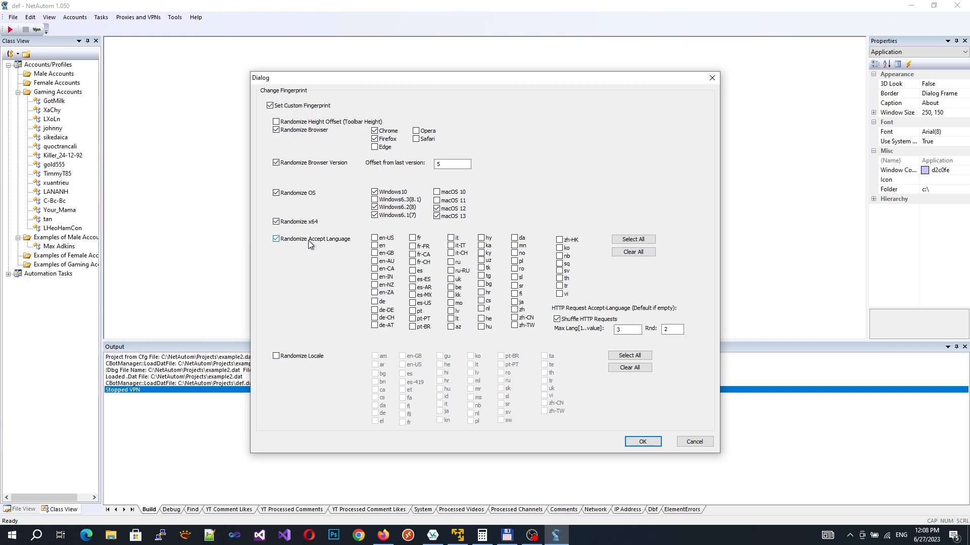
{"action": "left_click", "coordinate": [633, 240]}
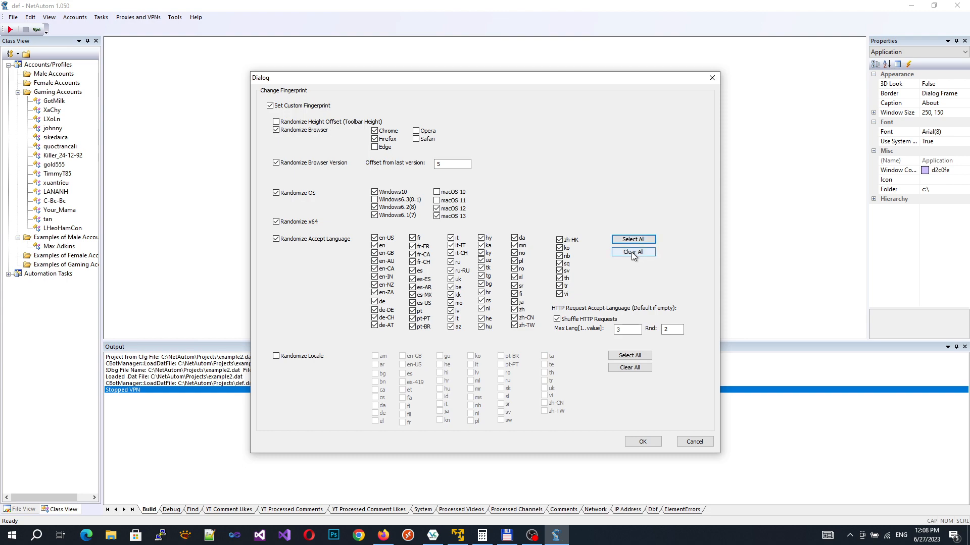
{"action": "left_click", "coordinate": [630, 241]}
{"action": "left_click", "coordinate": [630, 253]}
{"action": "left_click", "coordinate": [631, 239]}
{"action": "double_click", "coordinate": [620, 332]}
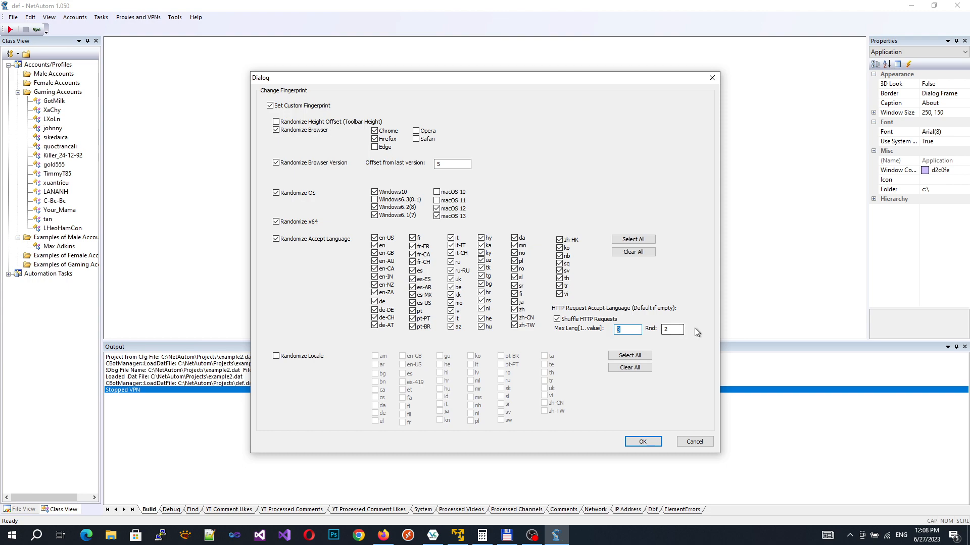
{"action": "double_click", "coordinate": [663, 329]}
{"action": "left_click", "coordinate": [629, 329]}
{"action": "key", "text": "BackSpace"}
{"action": "type", "text": "2"}
{"action": "left_click", "coordinate": [680, 332]}
Step: Randomize the locale across all locales and apply the fingerprint settings
{"action": "left_click", "coordinate": [276, 356]}
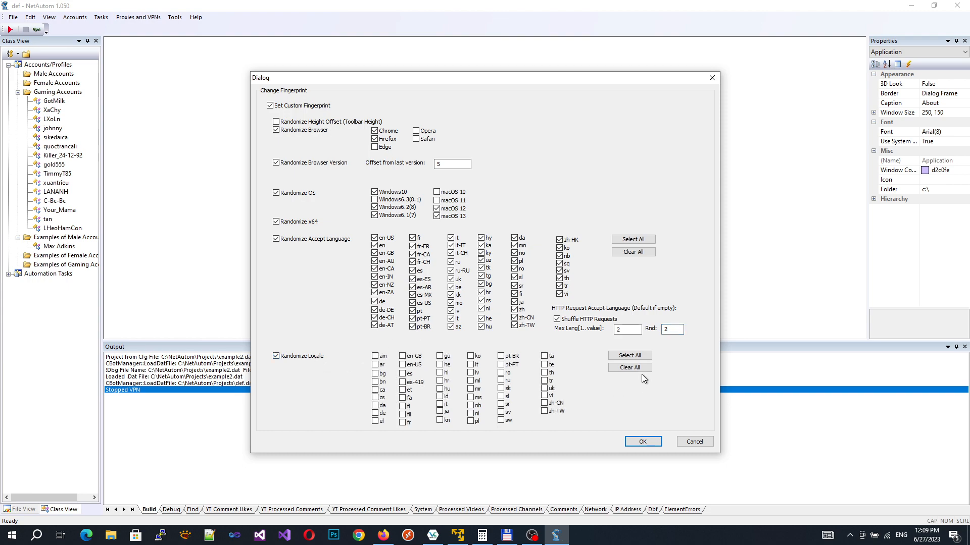
{"action": "left_click", "coordinate": [639, 356]}
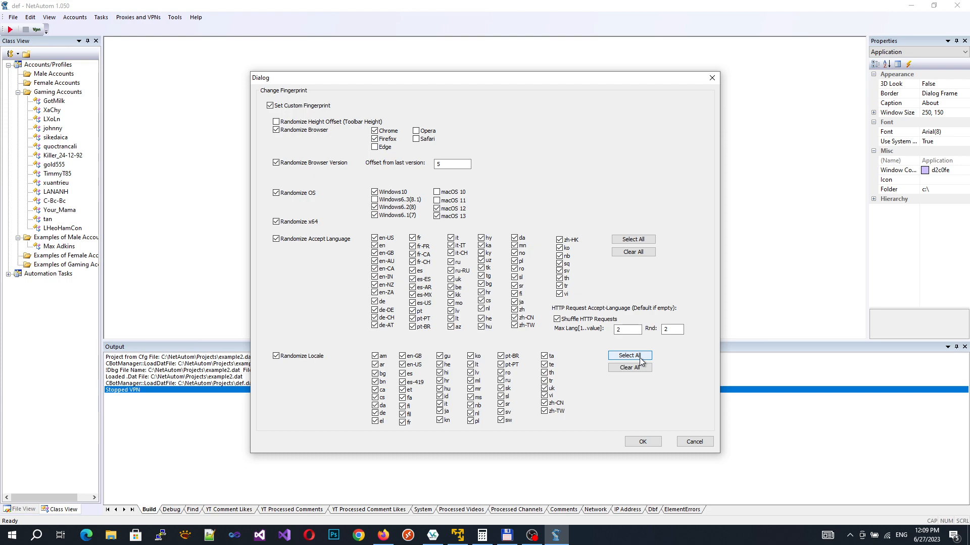
{"action": "left_click", "coordinate": [642, 442]}
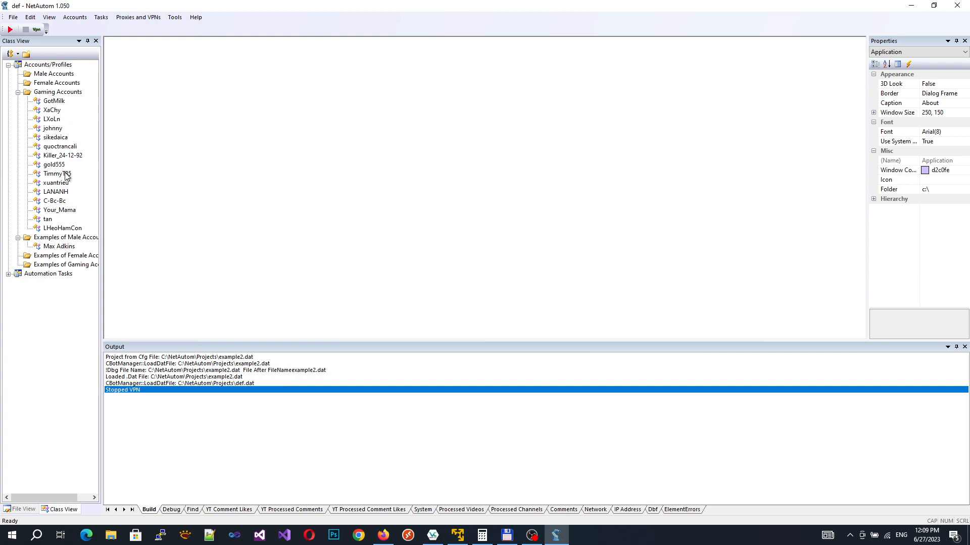
{"action": "right_click", "coordinate": [51, 101]}
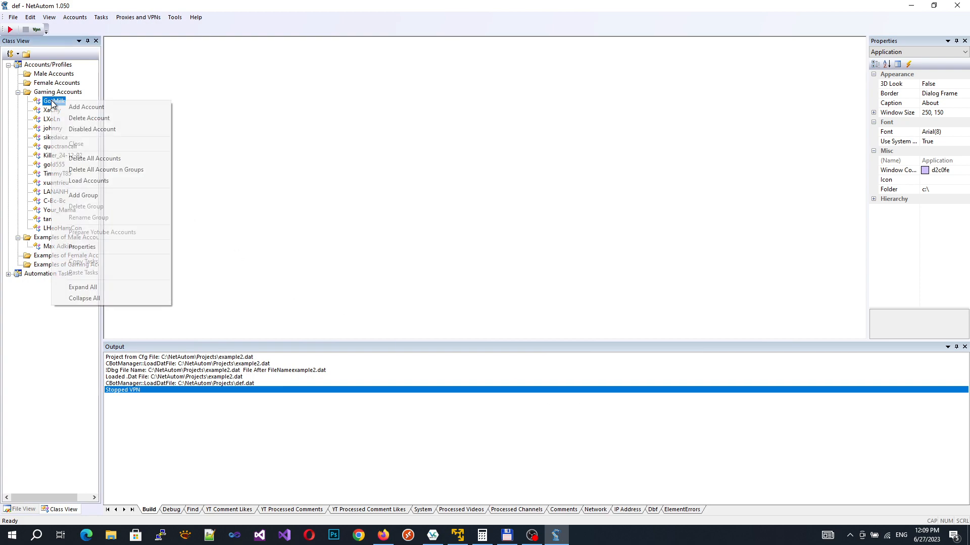
{"action": "left_click", "coordinate": [86, 247]}
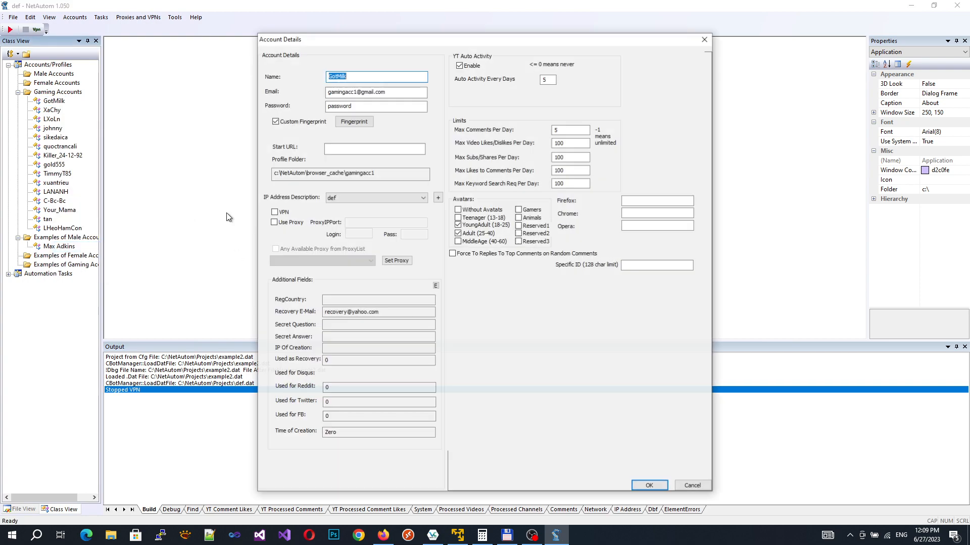
{"action": "left_click", "coordinate": [352, 122]}
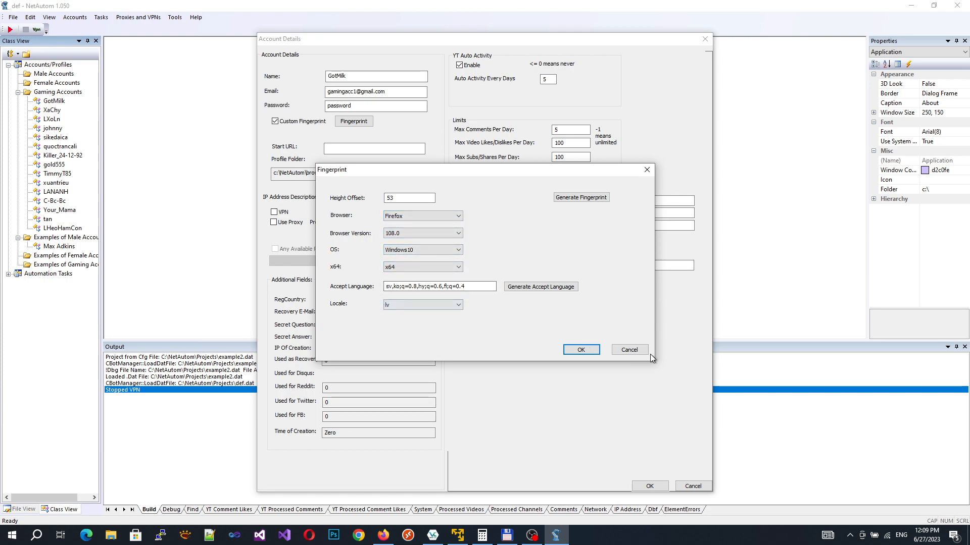
{"action": "left_click", "coordinate": [629, 349]}
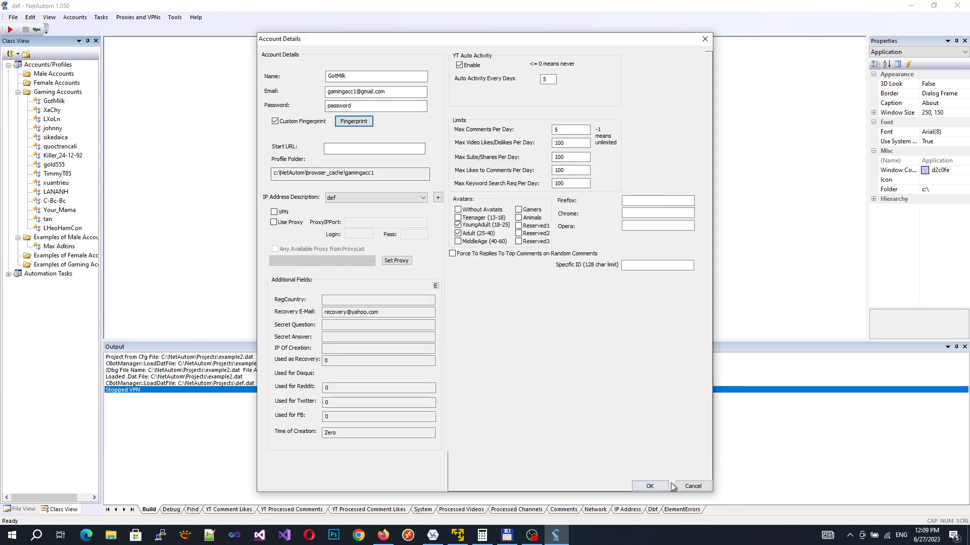
{"action": "left_click", "coordinate": [691, 487]}
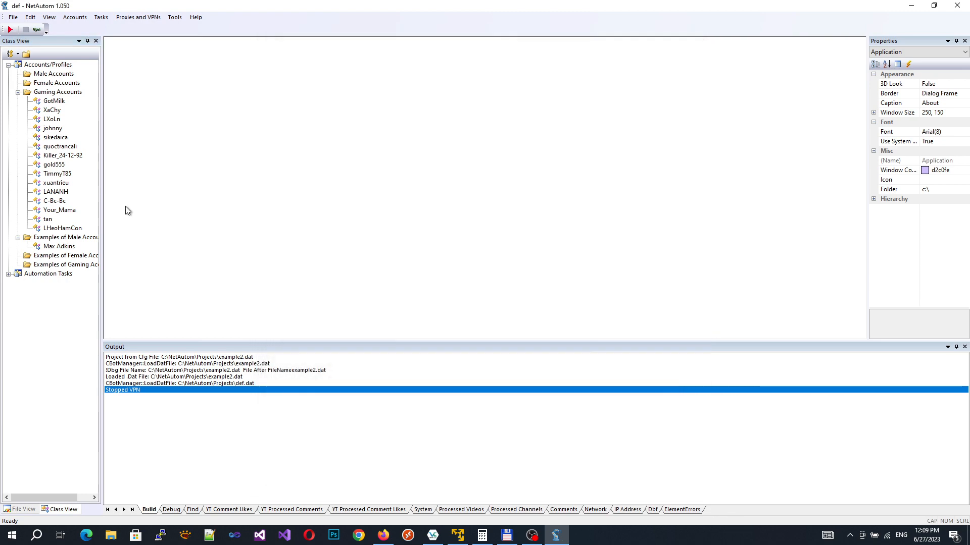
{"action": "right_click", "coordinate": [56, 112]}
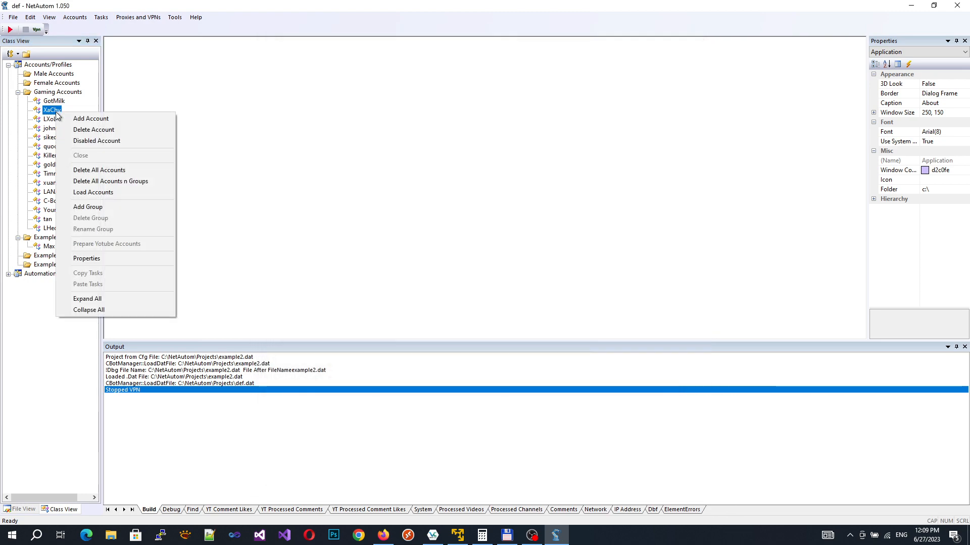
{"action": "left_click", "coordinate": [98, 260]}
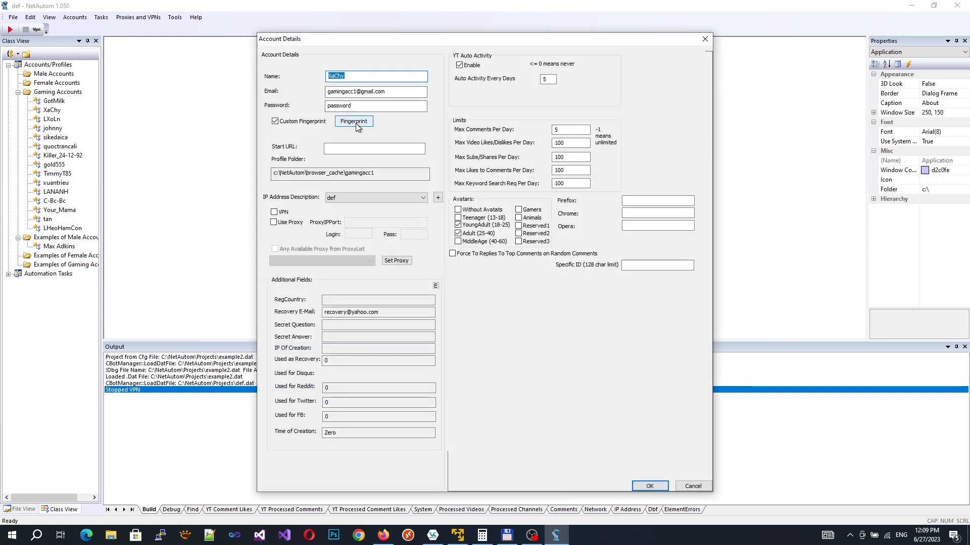
{"action": "left_click", "coordinate": [355, 124]}
{"action": "left_click", "coordinate": [356, 123]}
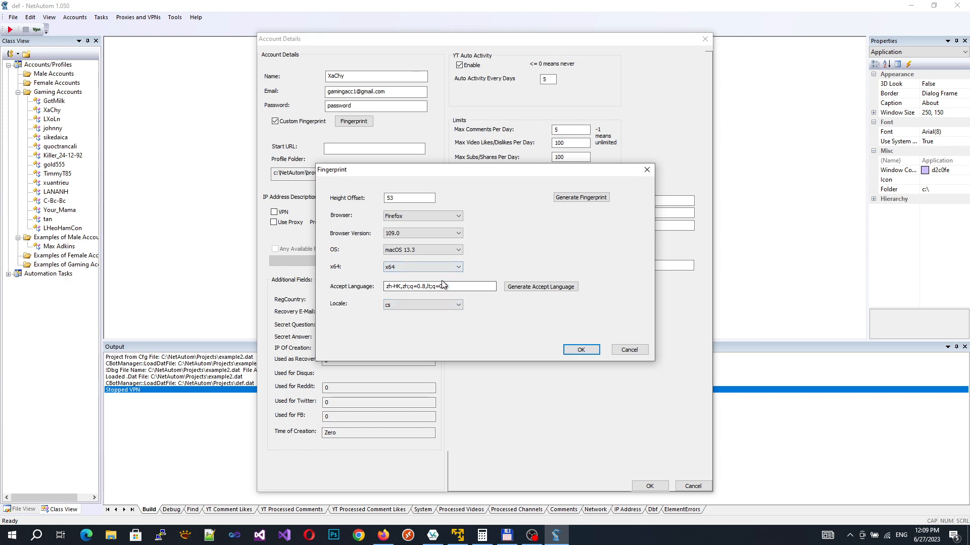
{"action": "left_click", "coordinate": [630, 350]}
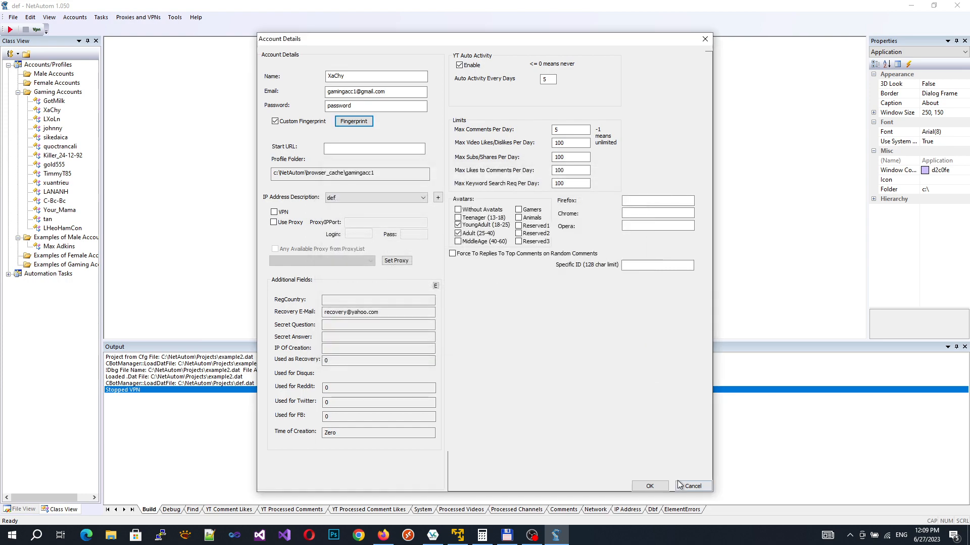
{"action": "left_click", "coordinate": [693, 486]}
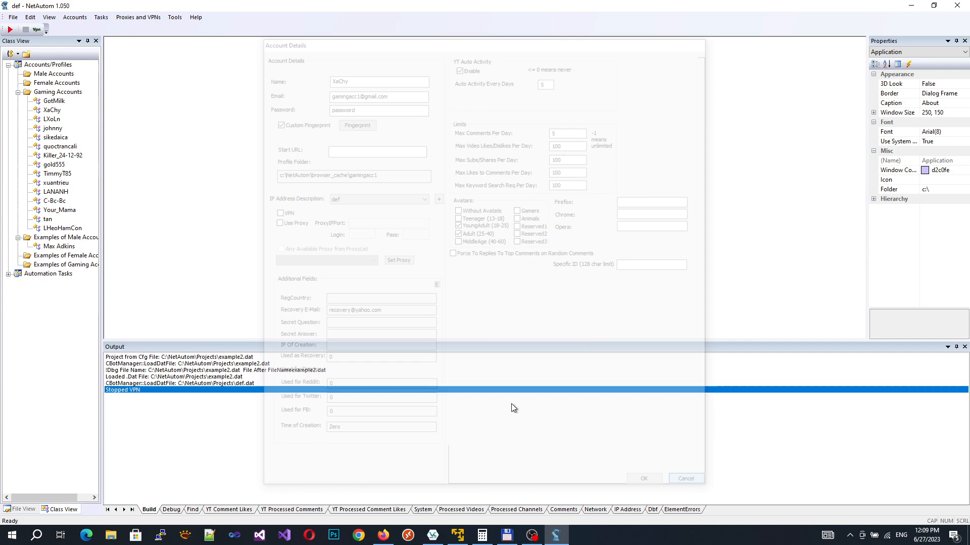
{"action": "right_click", "coordinate": [46, 219]}
{"action": "left_click", "coordinate": [78, 365]}
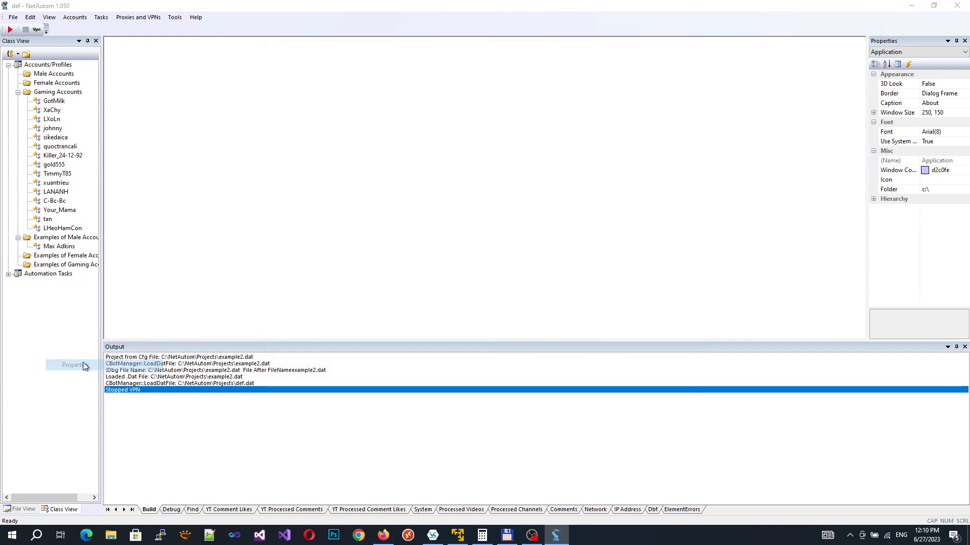
{"action": "left_click", "coordinate": [344, 123]}
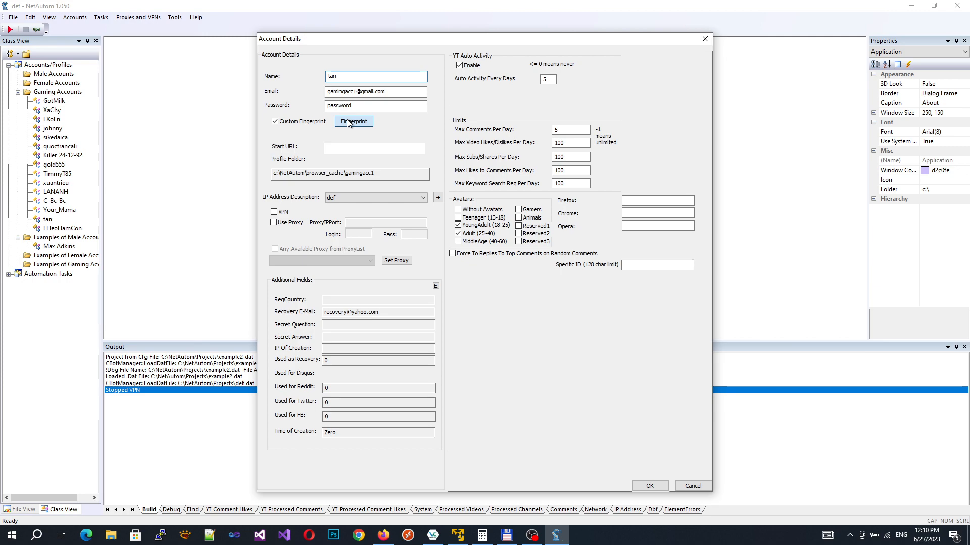
{"action": "left_click", "coordinate": [346, 125]}
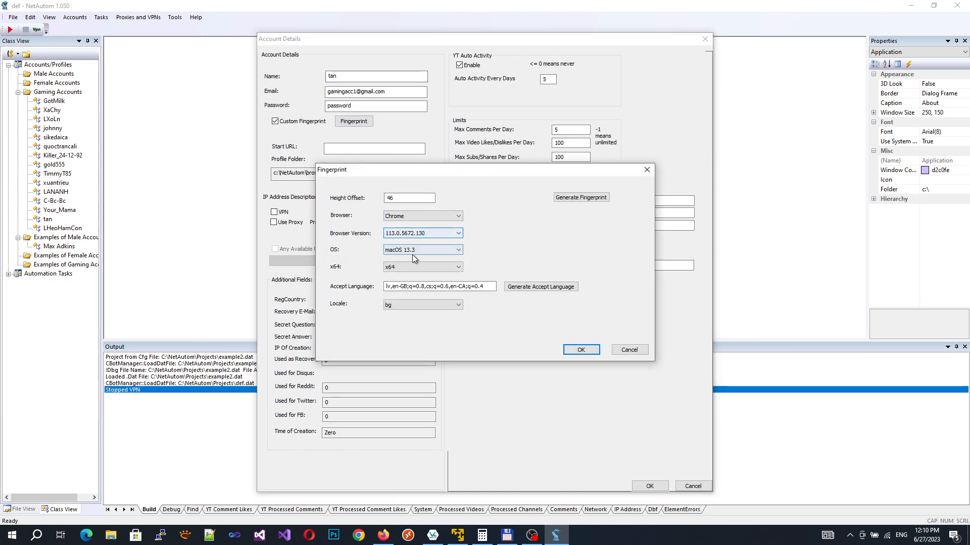
{"action": "left_click", "coordinate": [633, 352]}
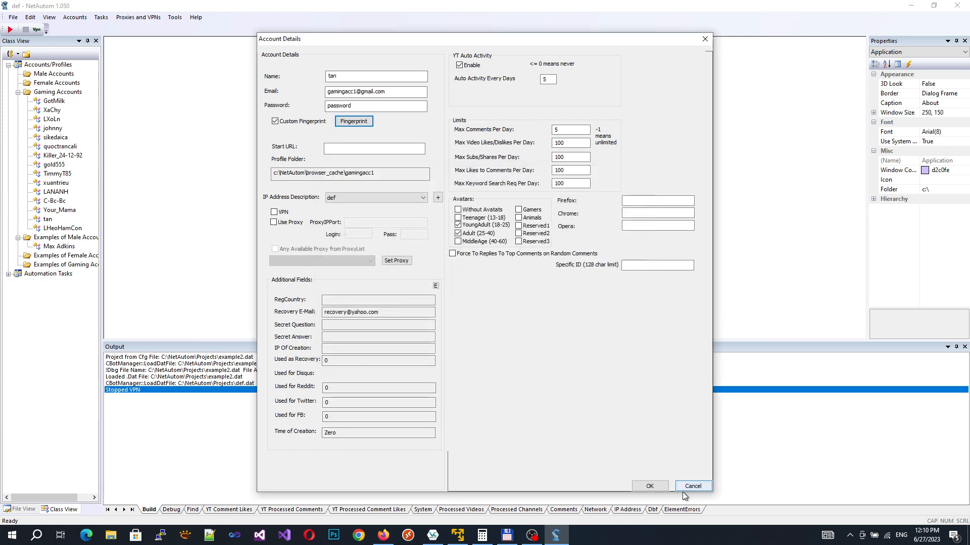
{"action": "left_click", "coordinate": [684, 487]}
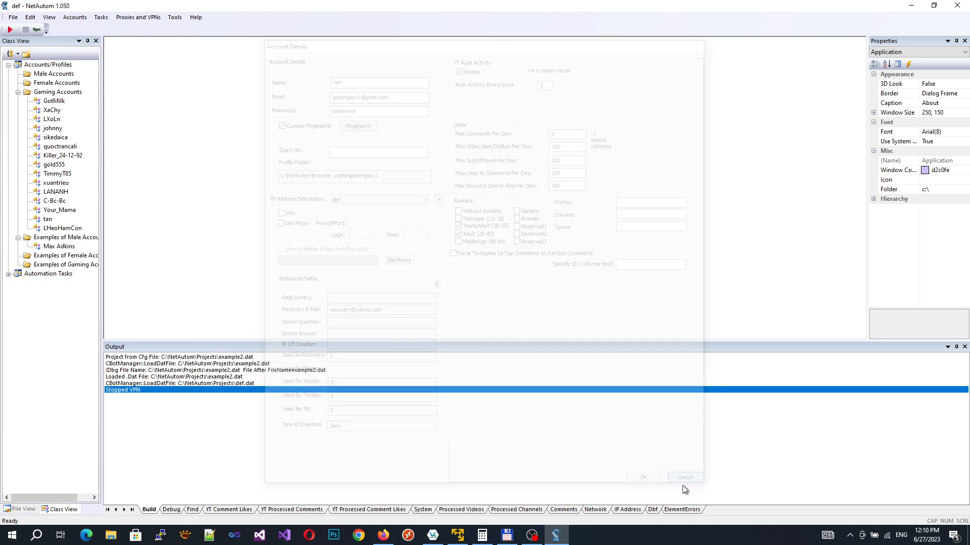
Step: In Proxy Manager, review the stored proxies and delete them all
{"action": "left_click", "coordinate": [149, 19]}
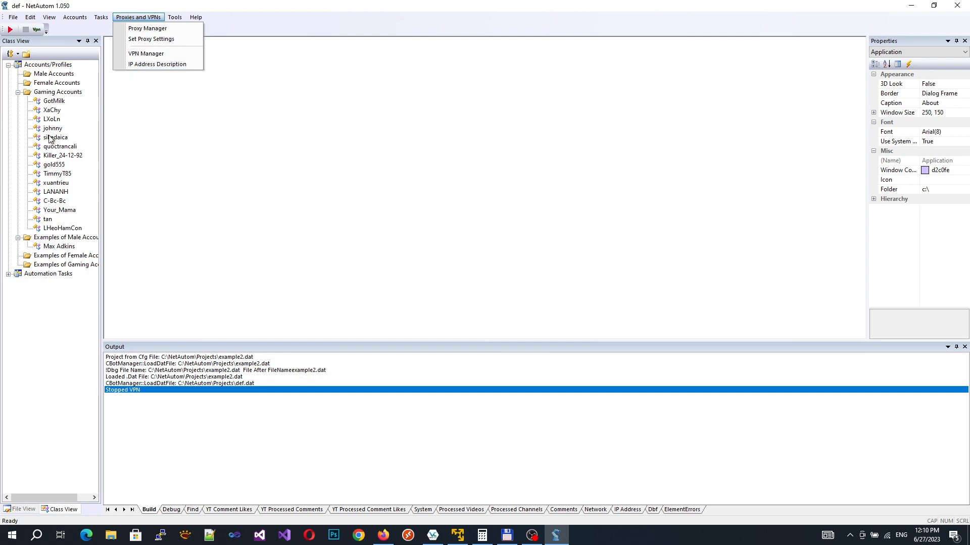
{"action": "left_click", "coordinate": [143, 29]}
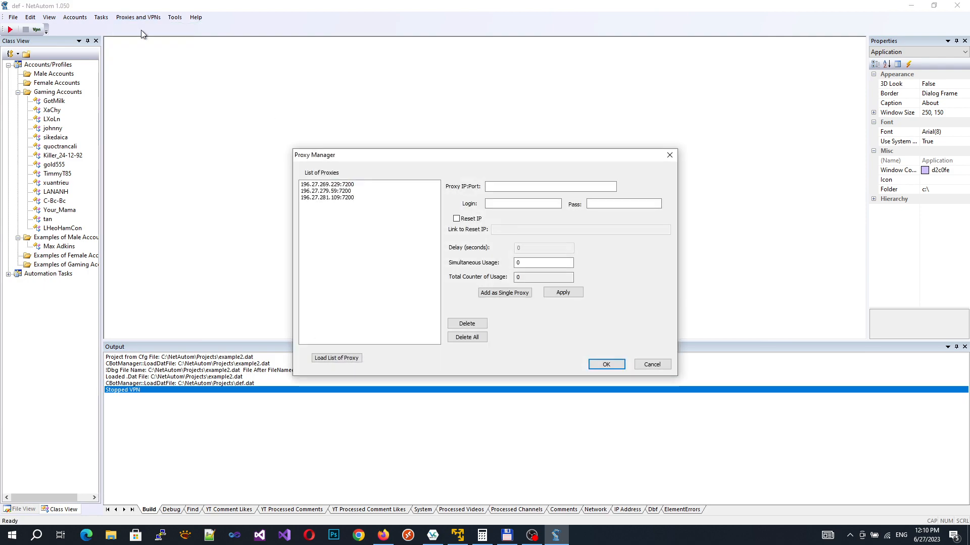
{"action": "left_click", "coordinate": [316, 184]}
{"action": "left_click", "coordinate": [321, 191]}
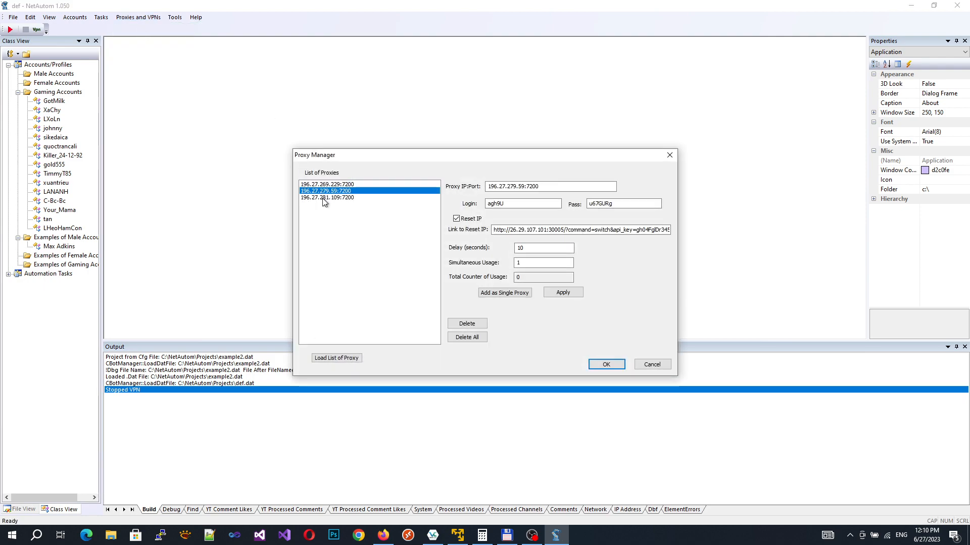
{"action": "left_click", "coordinate": [332, 198]}
{"action": "left_click", "coordinate": [332, 192]}
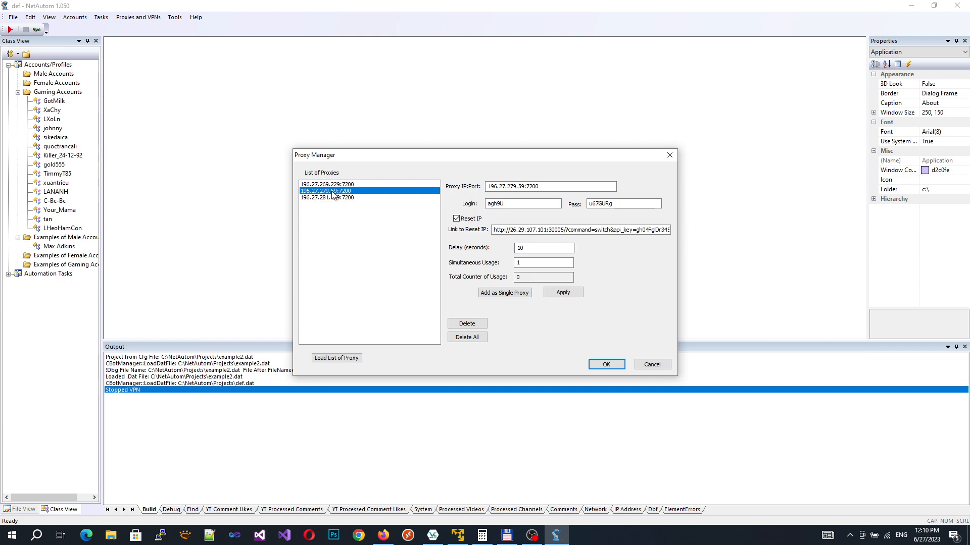
{"action": "left_click", "coordinate": [466, 222]}
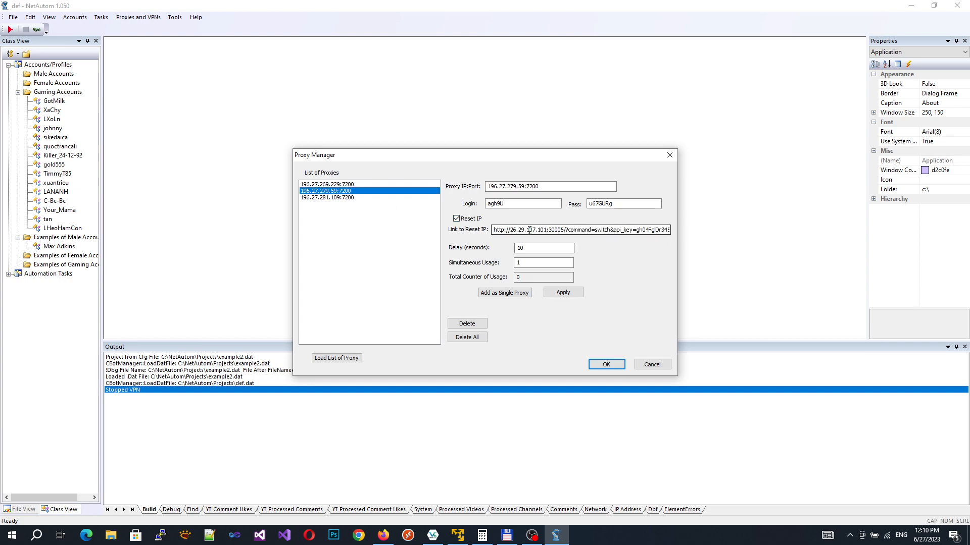
{"action": "left_click", "coordinate": [338, 184]}
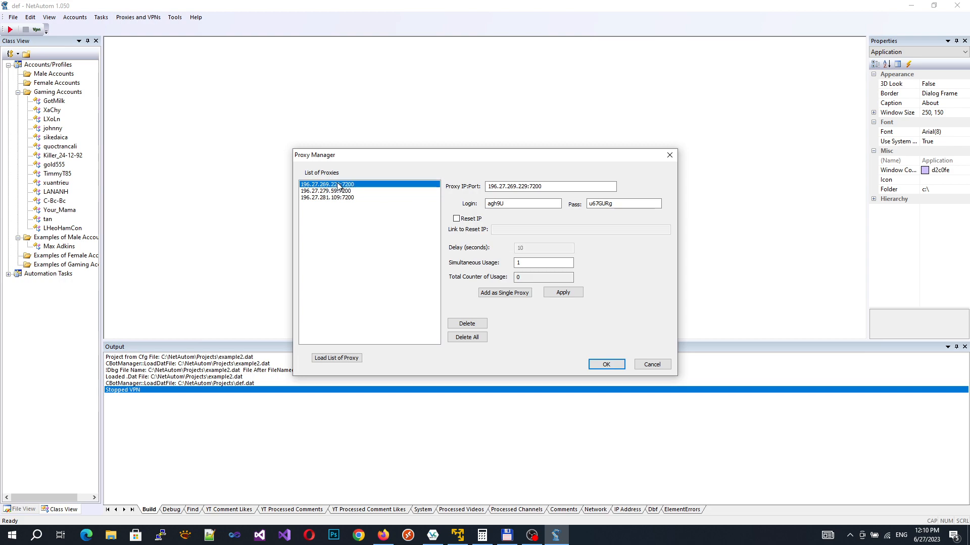
{"action": "left_click", "coordinate": [468, 338]}
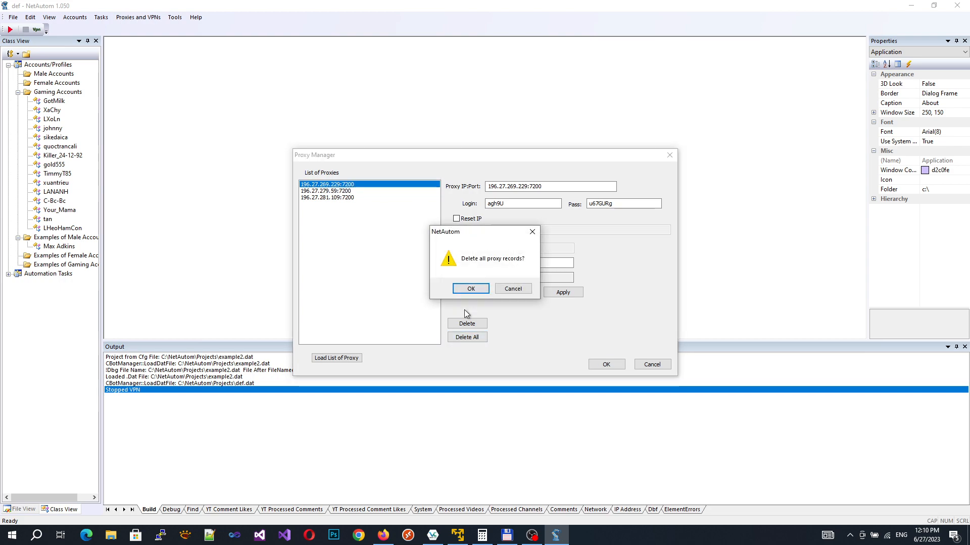
{"action": "left_click", "coordinate": [468, 288]}
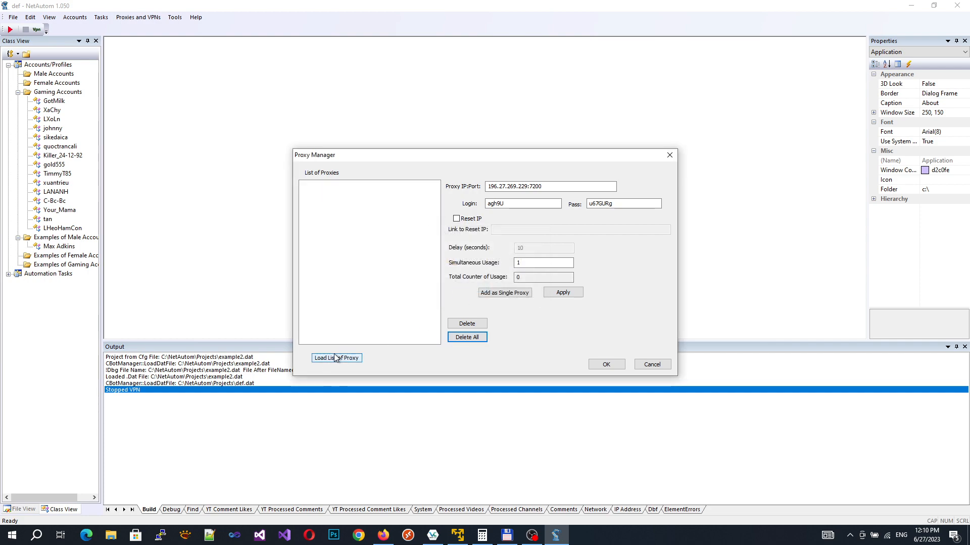
Step: Load the three 192.241 proxies from the test_proxy file, e.g. 192.241.84.184:8000
{"action": "left_click", "coordinate": [334, 359]}
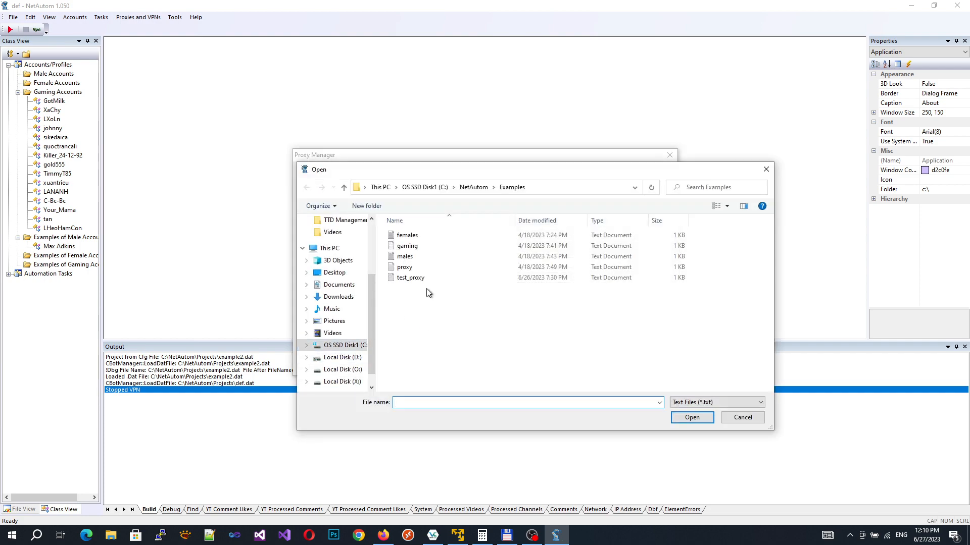
{"action": "double_click", "coordinate": [425, 278]}
{"action": "left_click", "coordinate": [352, 192]}
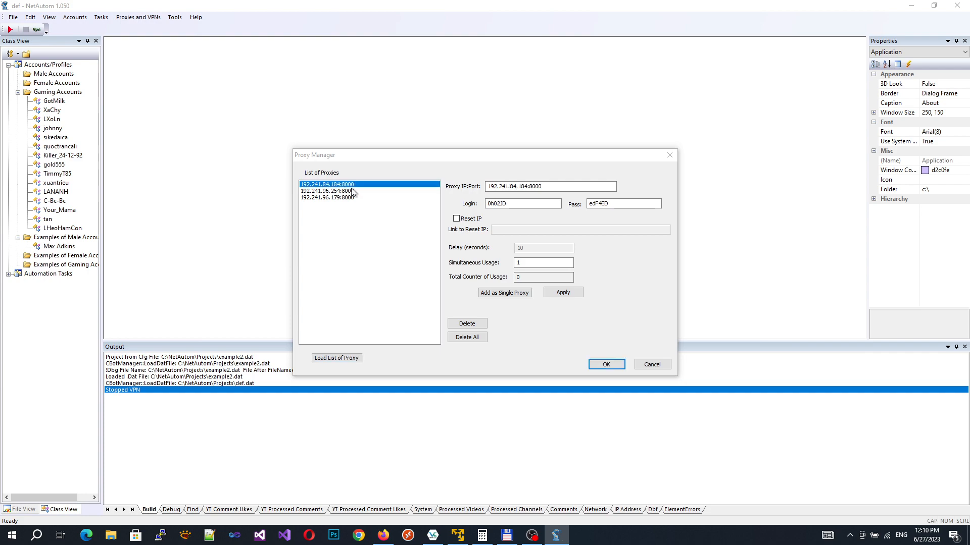
{"action": "left_click", "coordinate": [344, 198]}
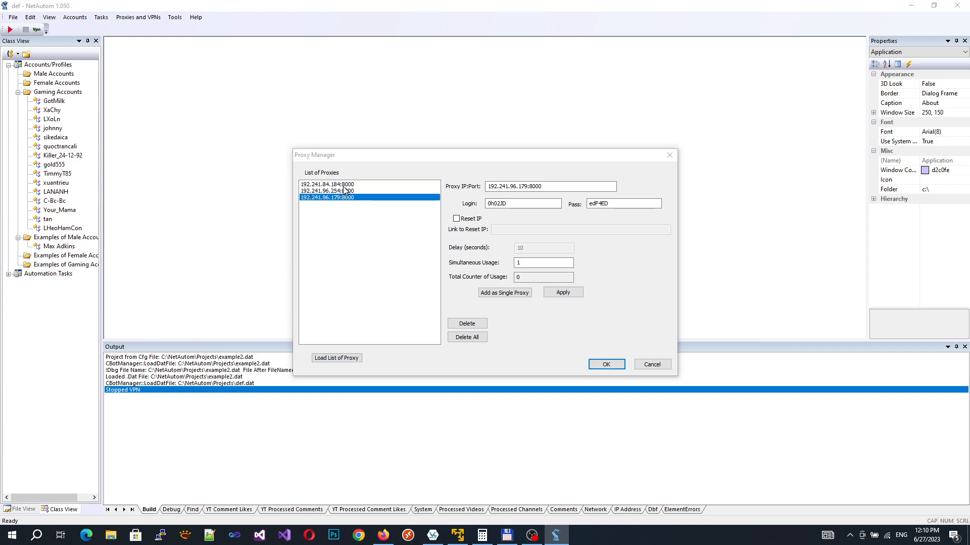
{"action": "left_click", "coordinate": [344, 185]}
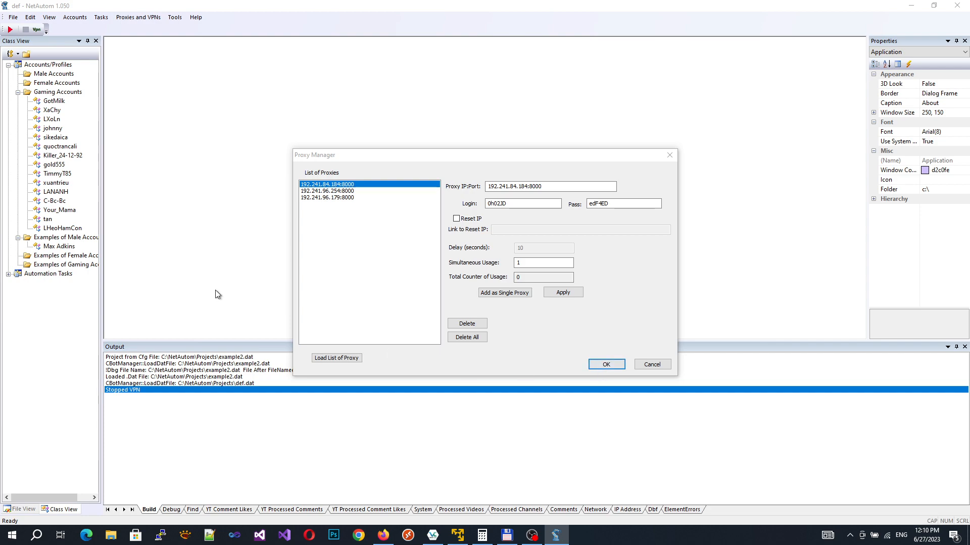
Step: Enable Use Proxy with Any Available Proxy from ProxyList in the proxy settings
{"action": "left_click", "coordinate": [605, 365]}
{"action": "left_click", "coordinate": [138, 17]}
{"action": "left_click", "coordinate": [131, 30]}
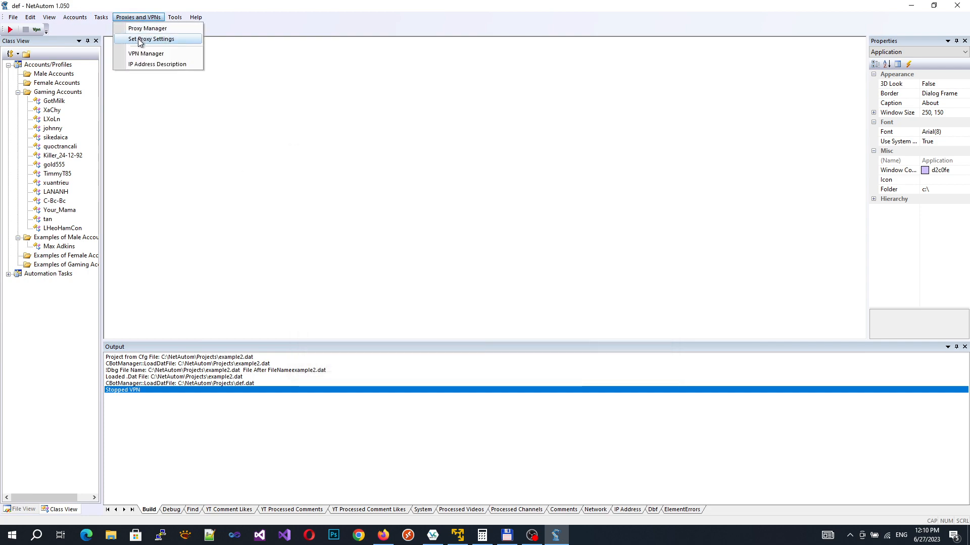
{"action": "left_click", "coordinate": [140, 40]}
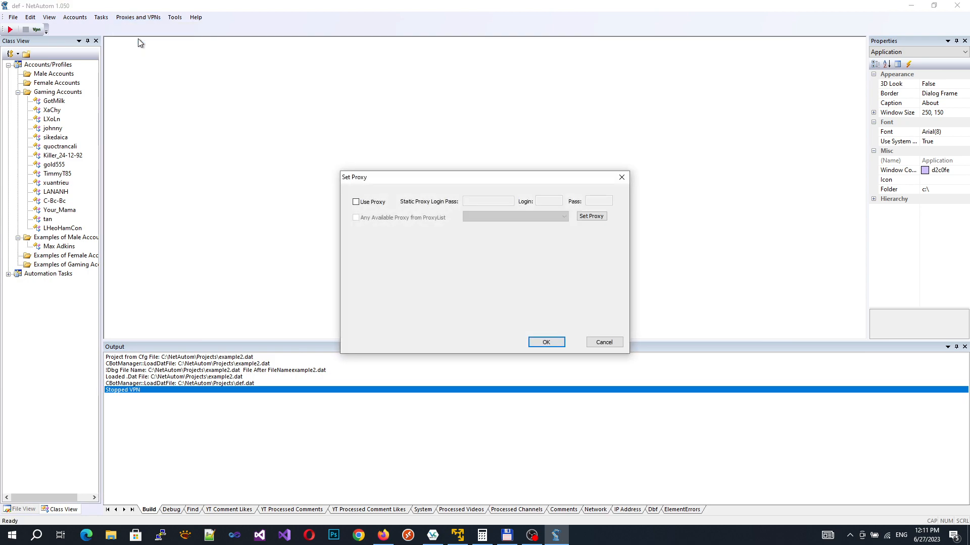
{"action": "left_click", "coordinate": [356, 202]}
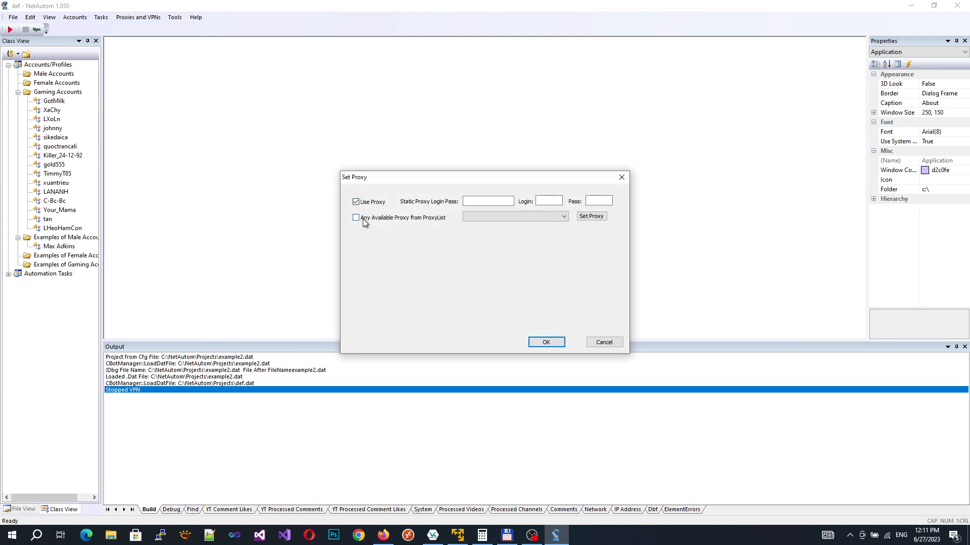
{"action": "left_click", "coordinate": [364, 222]}
{"action": "left_click", "coordinate": [495, 218]}
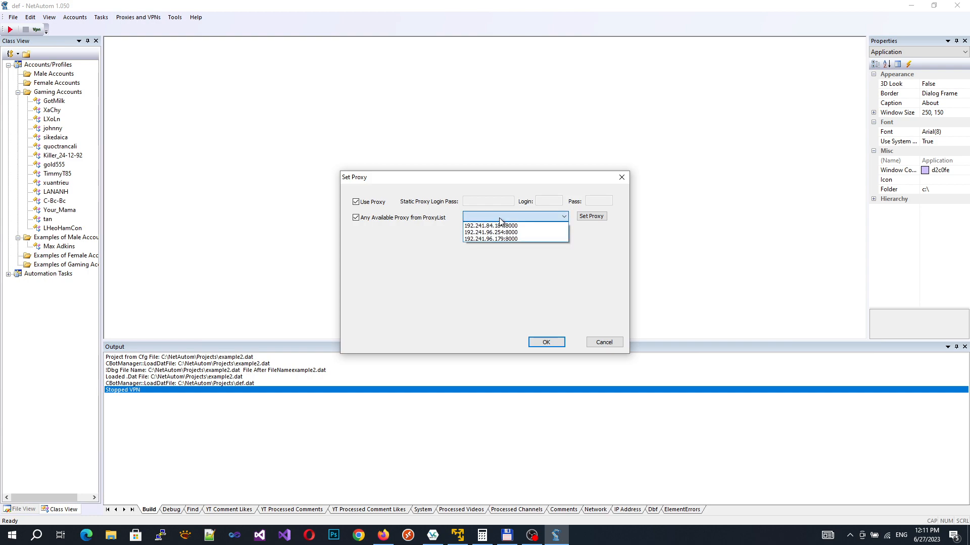
{"action": "left_click", "coordinate": [505, 214]}
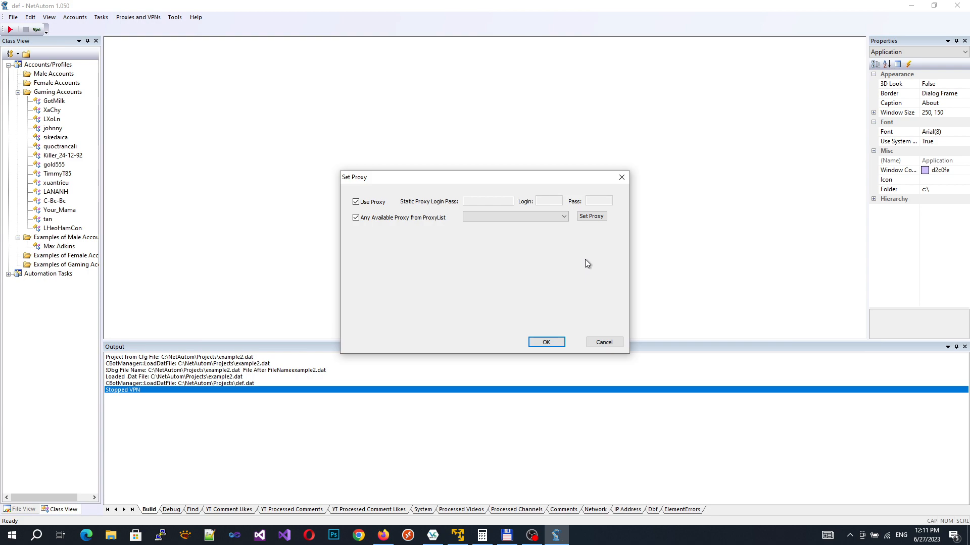
{"action": "left_click", "coordinate": [547, 343]}
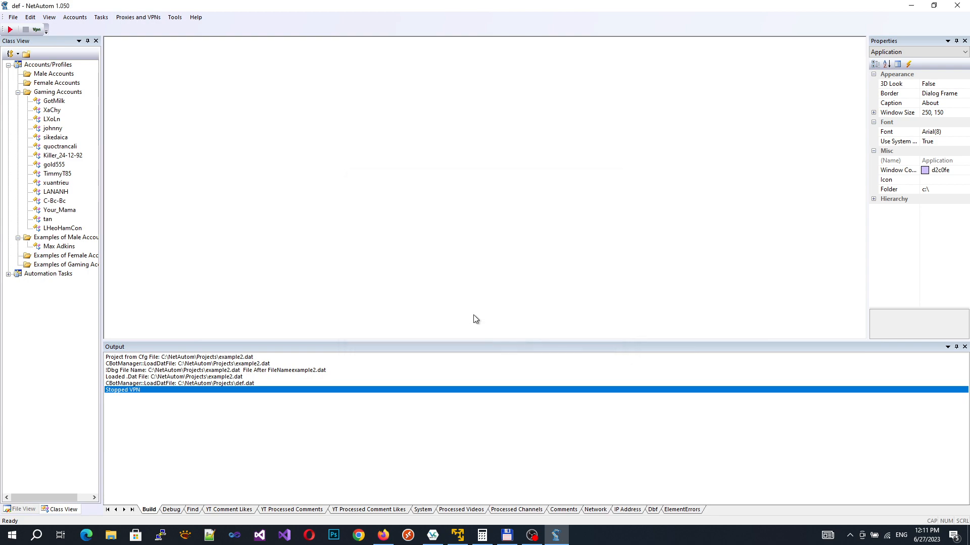
{"action": "right_click", "coordinate": [57, 102]}
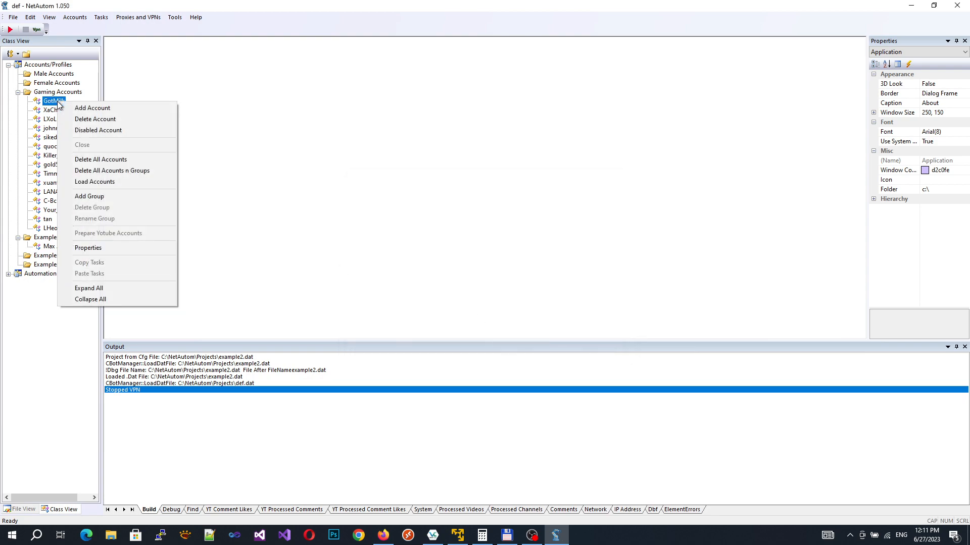
{"action": "left_click", "coordinate": [87, 248]}
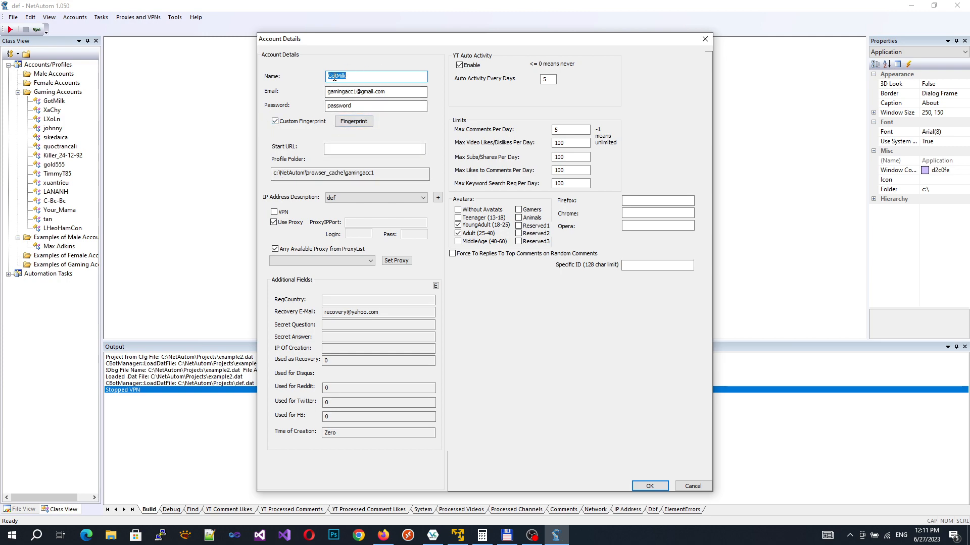
{"action": "left_click_drag", "start_coordinate": [379, 173], "coordinate": [277, 170]}
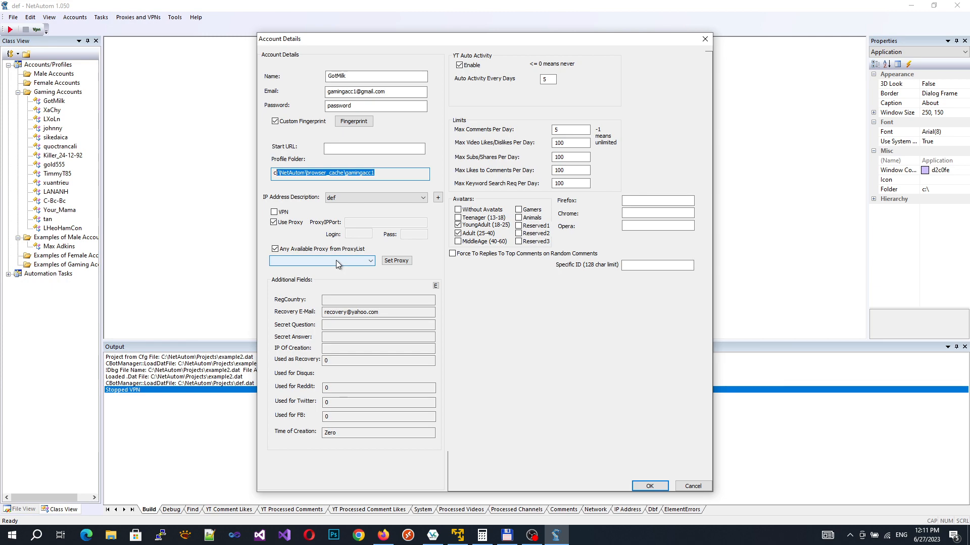
{"action": "left_click", "coordinate": [692, 487]}
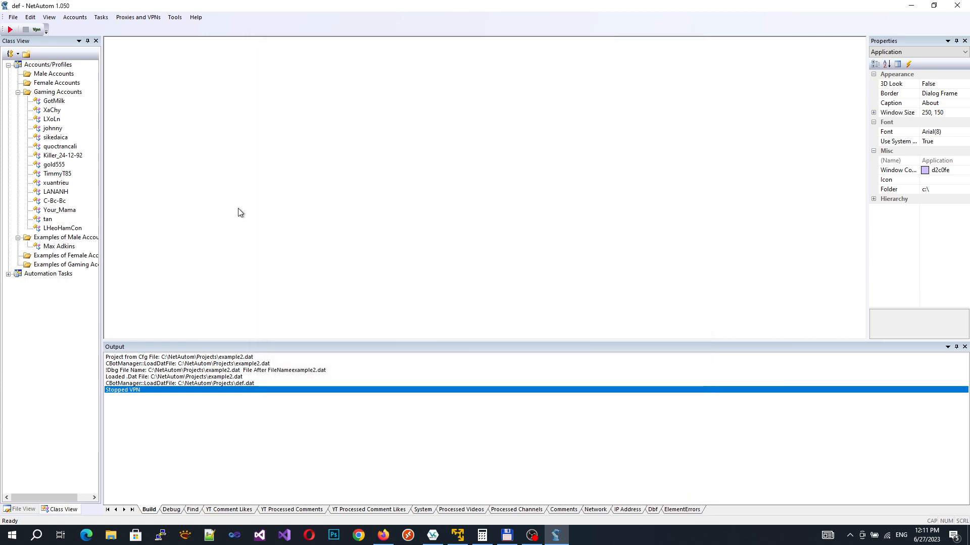
Step: Save the project and launch GotMilk in the browser, letting YouTube load
{"action": "left_click", "coordinate": [15, 19]}
{"action": "left_click", "coordinate": [28, 51]}
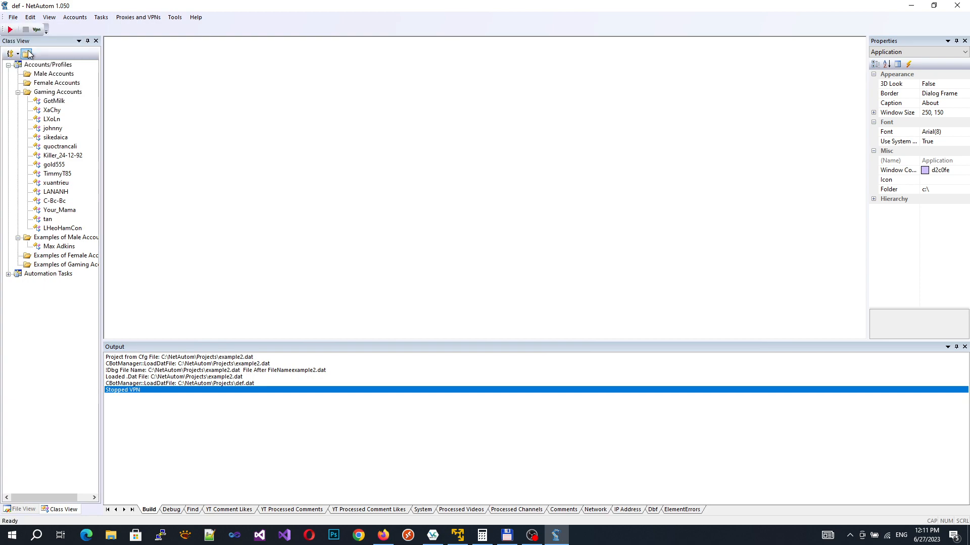
{"action": "left_click", "coordinate": [48, 103]}
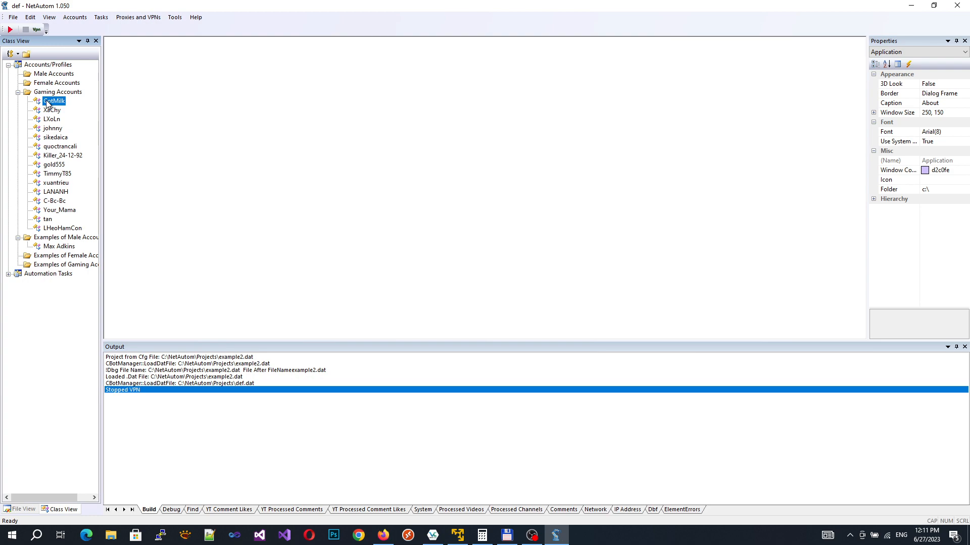
{"action": "double_click", "coordinate": [48, 103]}
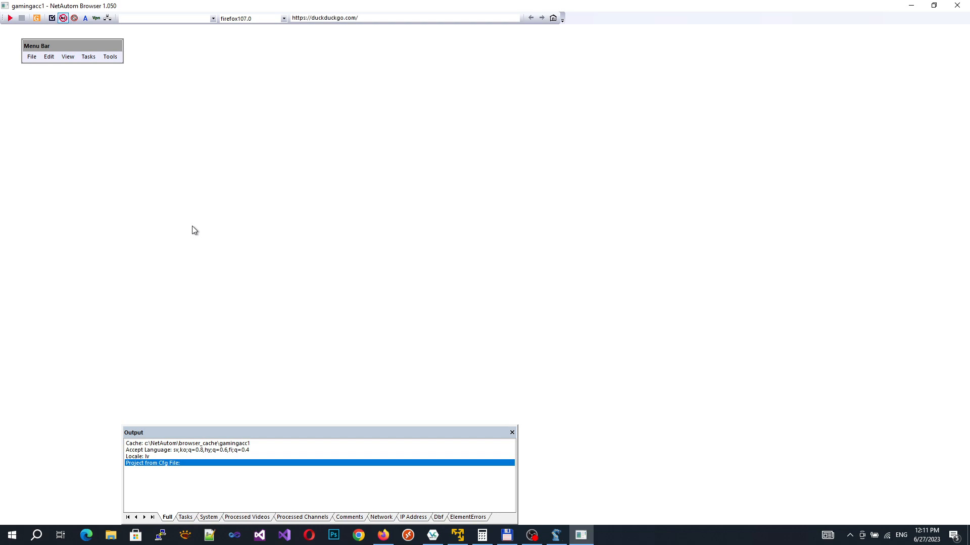
{"action": "mouse_move", "coordinate": [559, 540]}
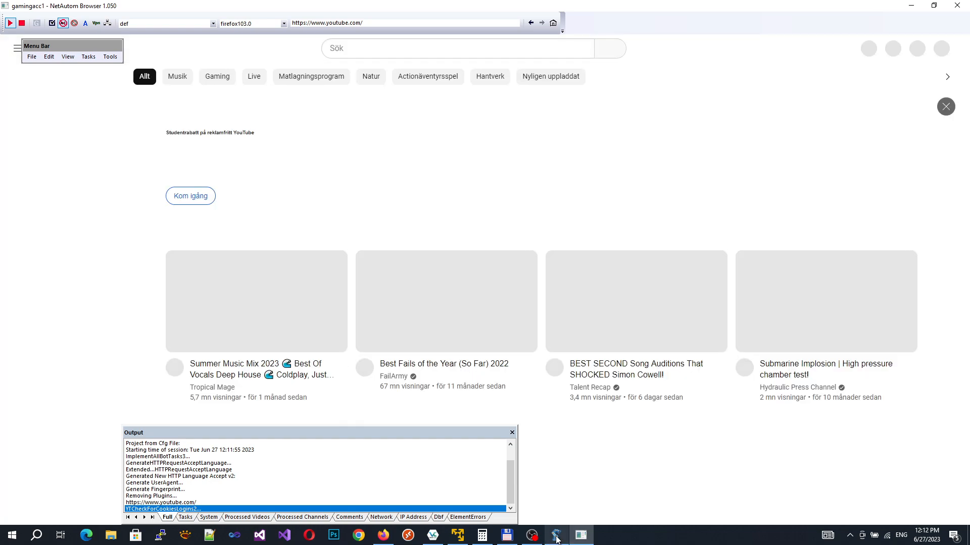
Step: Inspect GotMilk's Account Details fields, including the email, and cancel without saving
{"action": "left_click", "coordinate": [556, 535]}
{"action": "right_click", "coordinate": [43, 101]}
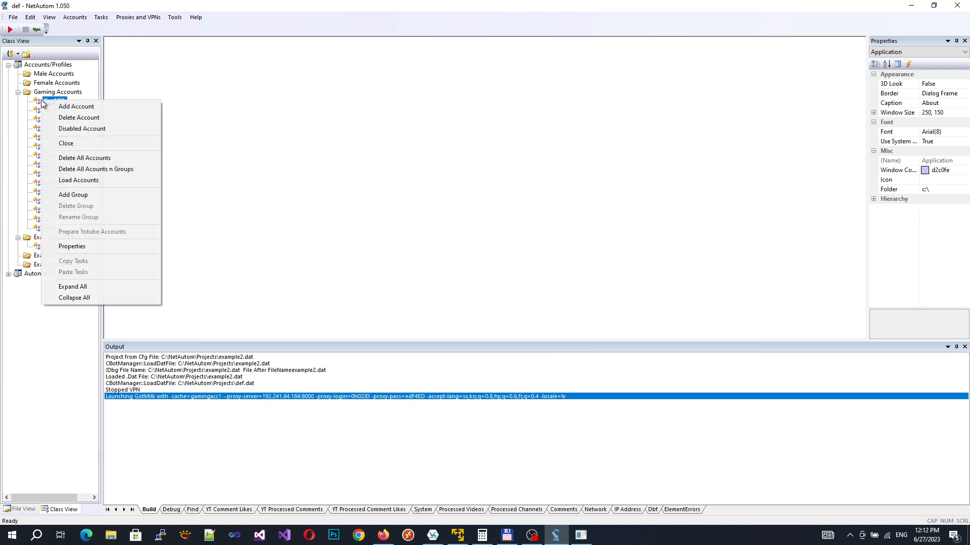
{"action": "left_click", "coordinate": [71, 246]}
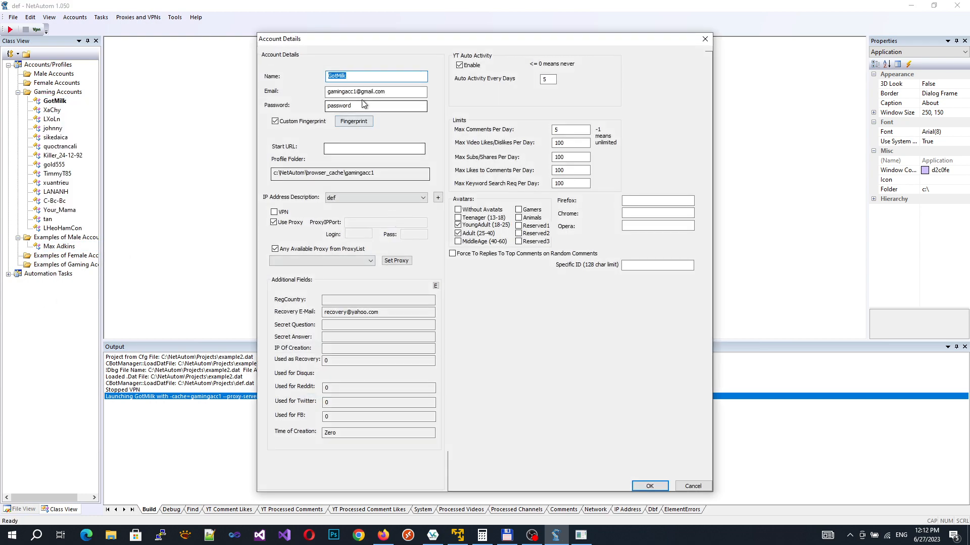
{"action": "left_click", "coordinate": [332, 92]}
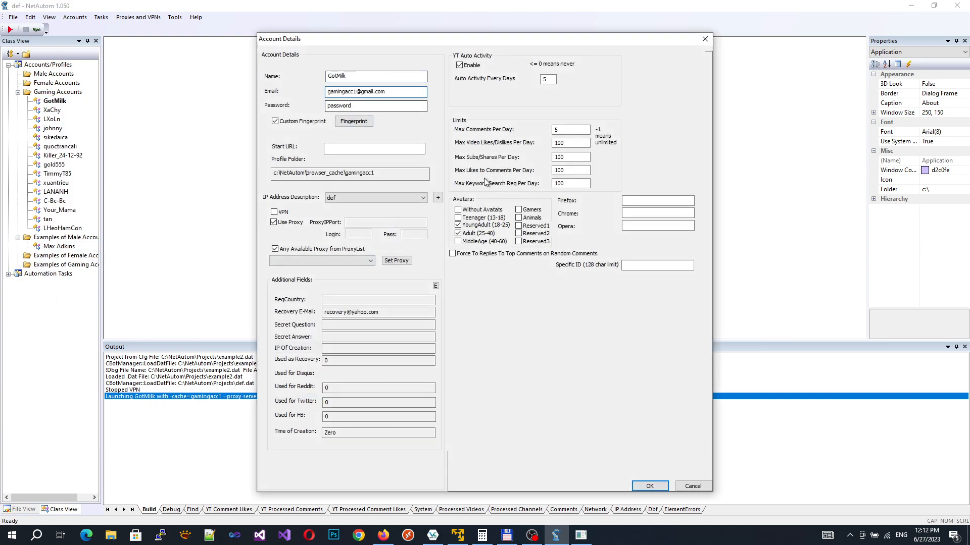
{"action": "left_click", "coordinate": [696, 488]}
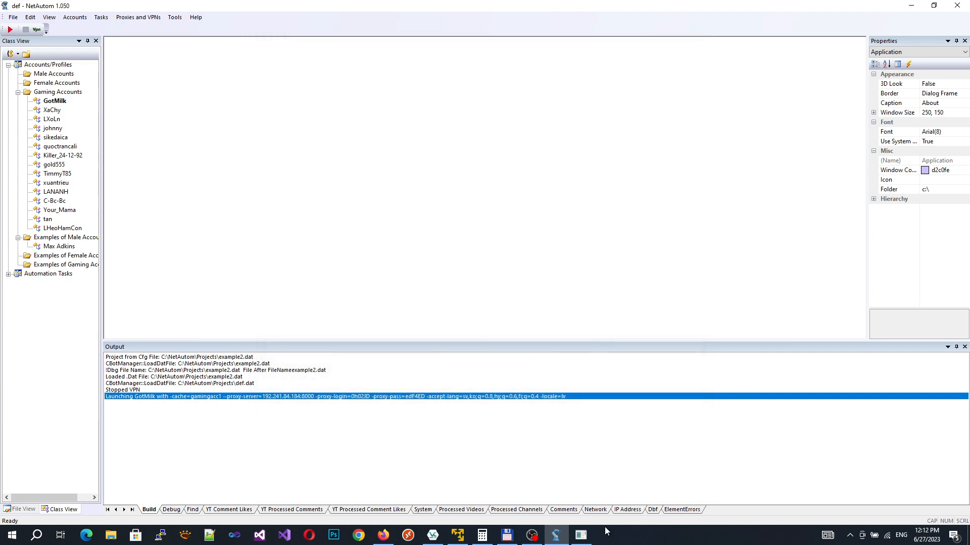
Step: Bring the YouTube browser window forward and start Tools > Move Mouse Cursor
{"action": "mouse_move", "coordinate": [582, 539]}
{"action": "left_click", "coordinate": [573, 500]}
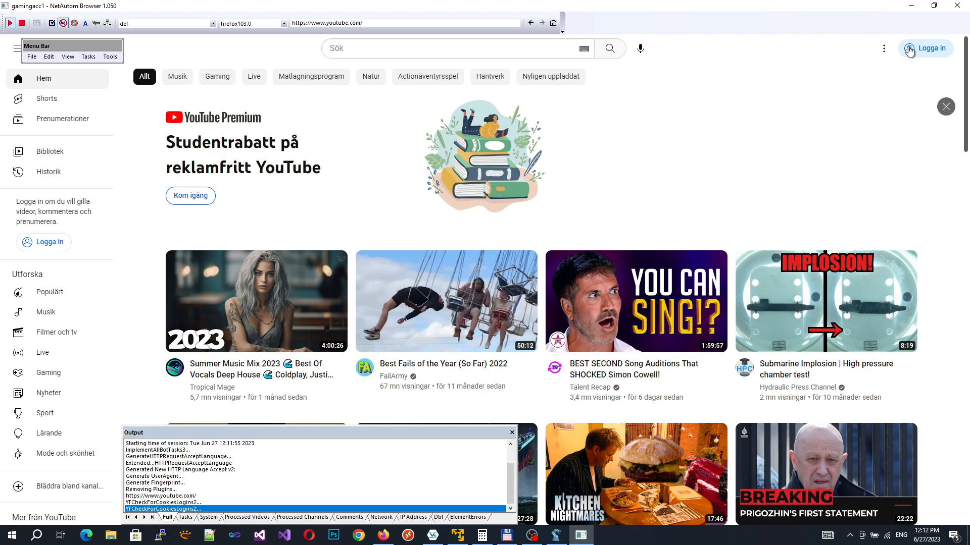
{"action": "left_click", "coordinate": [109, 57]}
{"action": "left_click", "coordinate": [139, 89]}
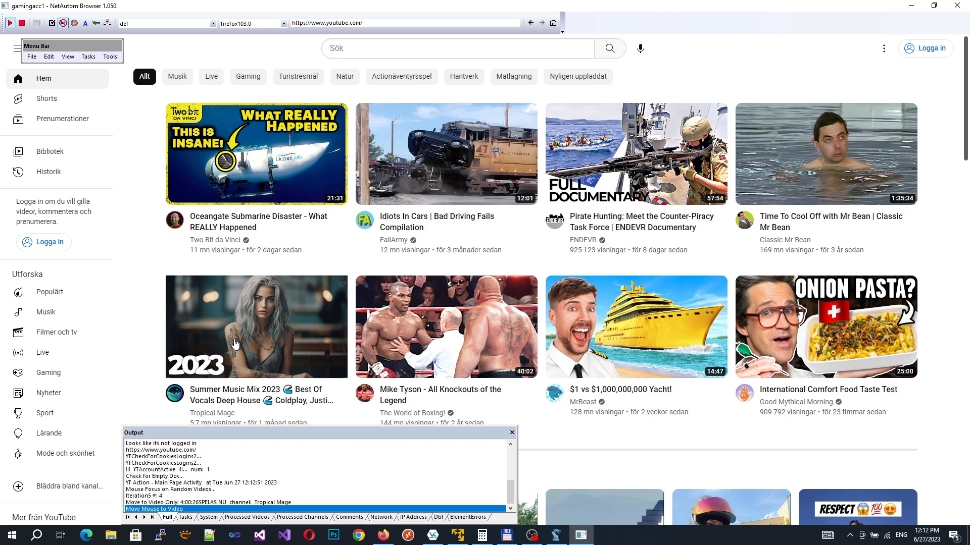
Step: Let the automation preview videos while scrolling the YouTube feed down to the Shorts row
{"action": "mouse_move", "coordinate": [235, 344]}
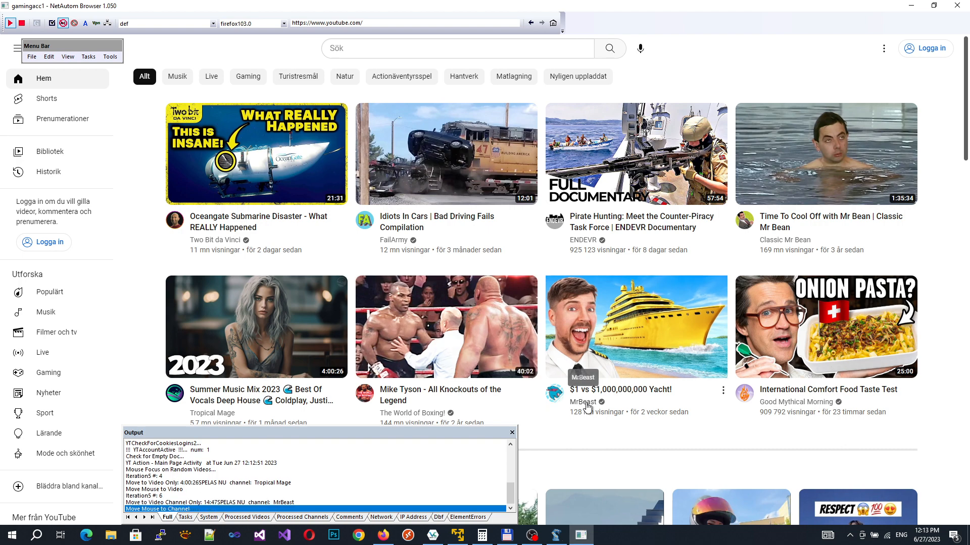
{"action": "mouse_move", "coordinate": [588, 407]}
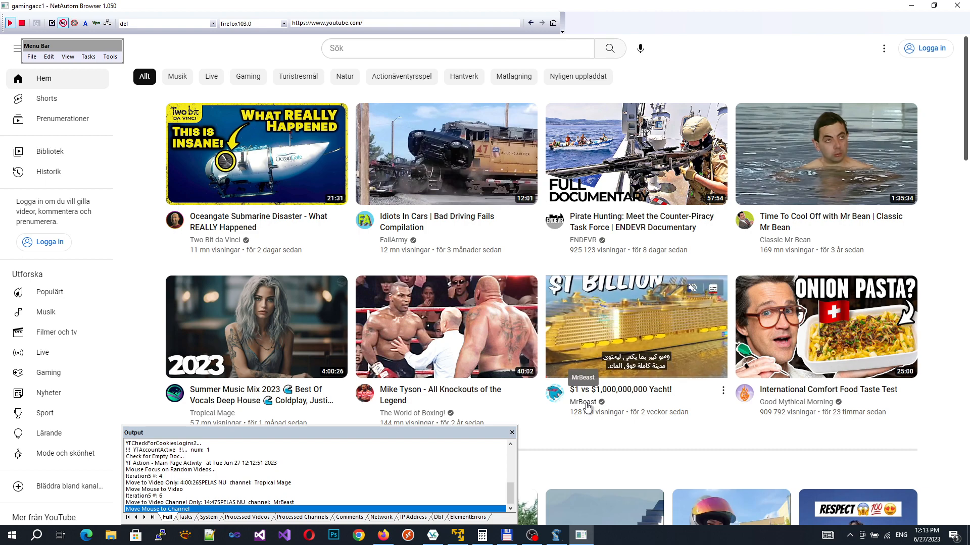
{"action": "scroll", "coordinate": [587, 407], "scroll_direction": "down", "scroll_amount": 2}
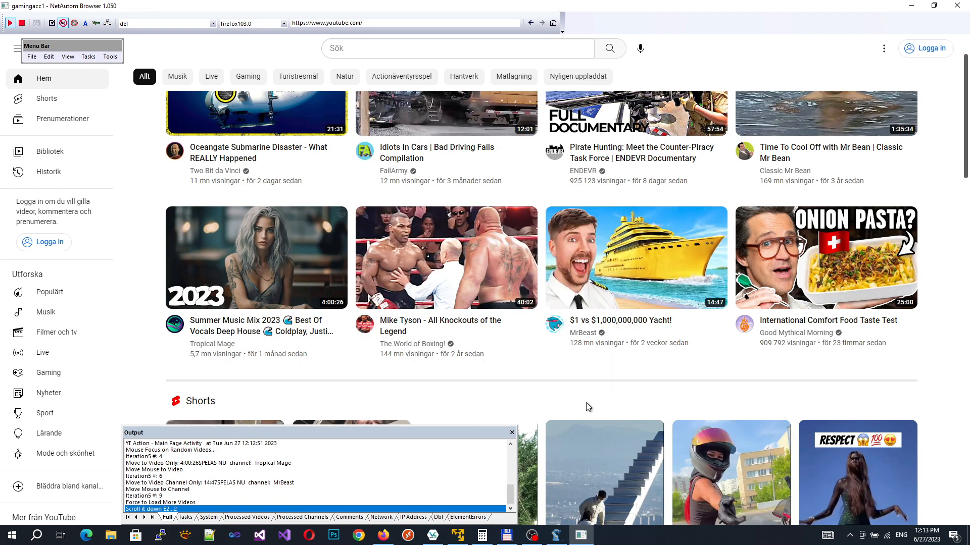
{"action": "scroll", "coordinate": [585, 407], "scroll_direction": "down", "scroll_amount": 2}
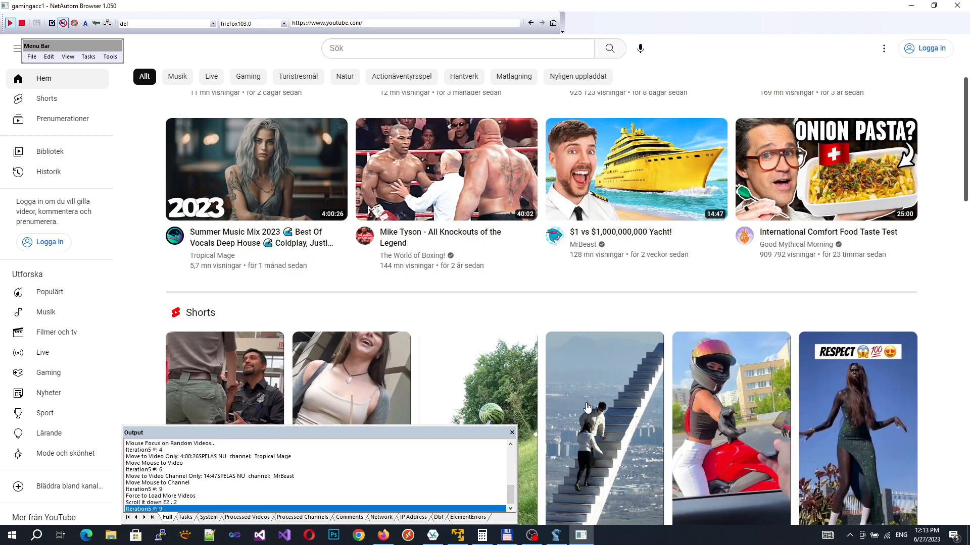
{"action": "scroll", "coordinate": [587, 407], "scroll_direction": "down", "scroll_amount": 2}
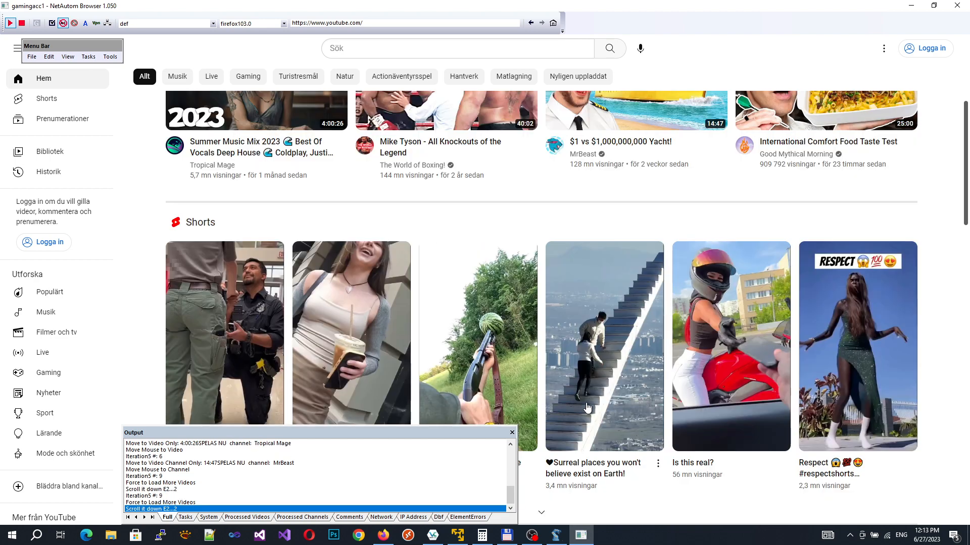
{"action": "scroll", "coordinate": [588, 407], "scroll_direction": "down", "scroll_amount": 2}
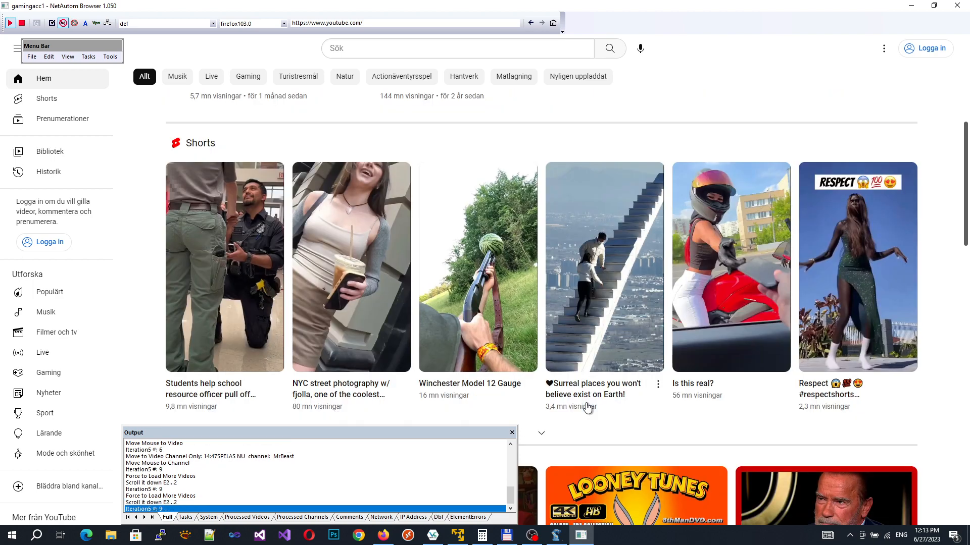
{"action": "scroll", "coordinate": [588, 407], "scroll_direction": "down", "scroll_amount": 1}
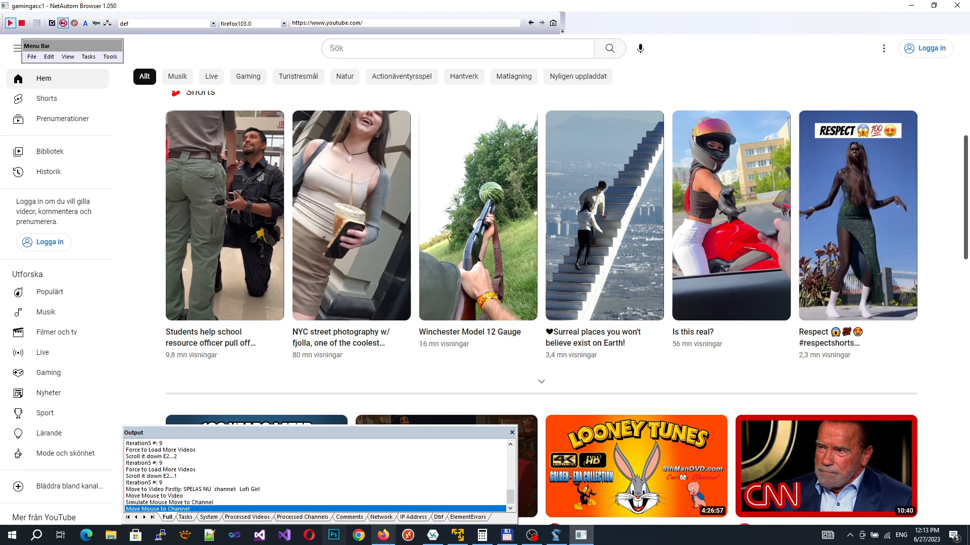
Step: Start Tools > Move Mouse Cursor again so the automation browses the feed and returns to the top
{"action": "left_click", "coordinate": [110, 57]}
{"action": "left_click", "coordinate": [120, 91]}
{"action": "left_click", "coordinate": [110, 56]}
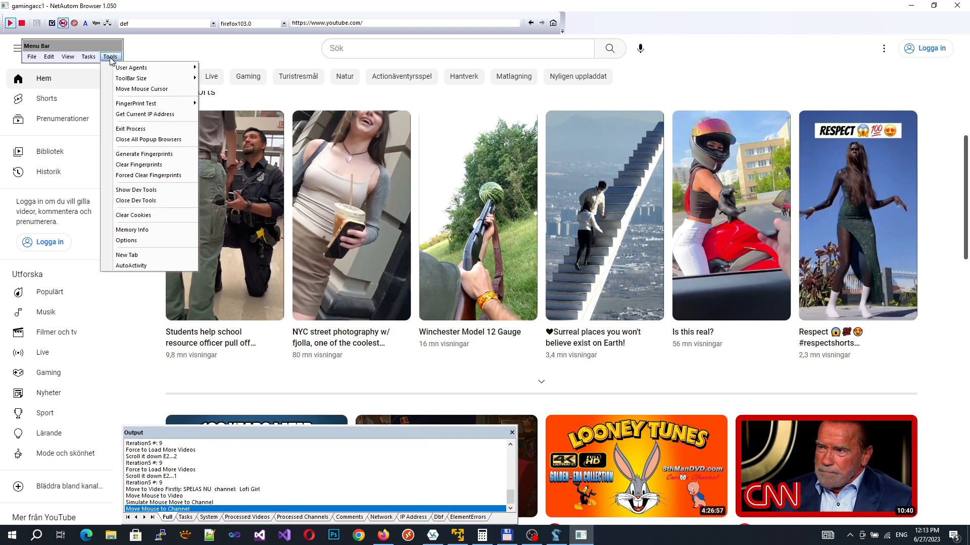
{"action": "left_click", "coordinate": [120, 90]}
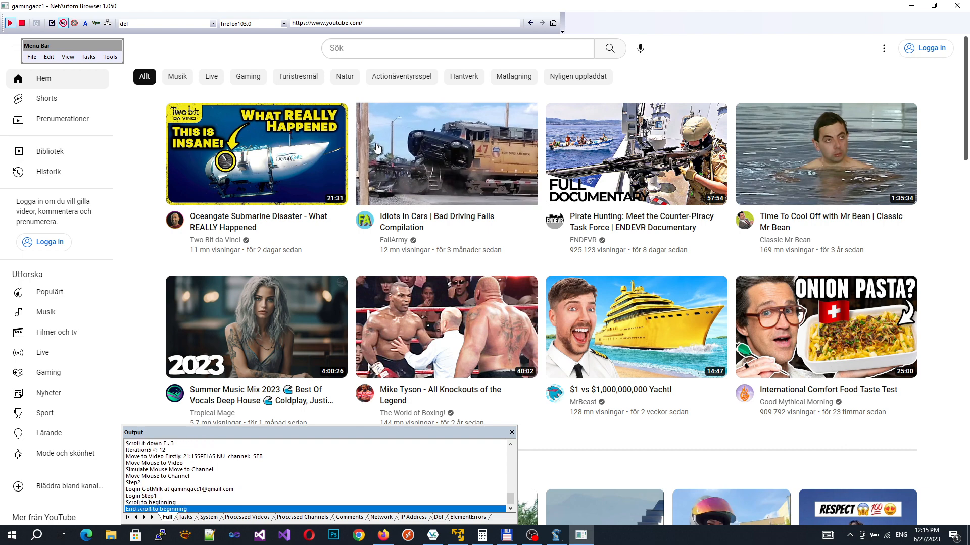
Step: Use YouTube's 'Logga in' button at the top right to reach Google's sign-in page
{"action": "mouse_move", "coordinate": [376, 149]}
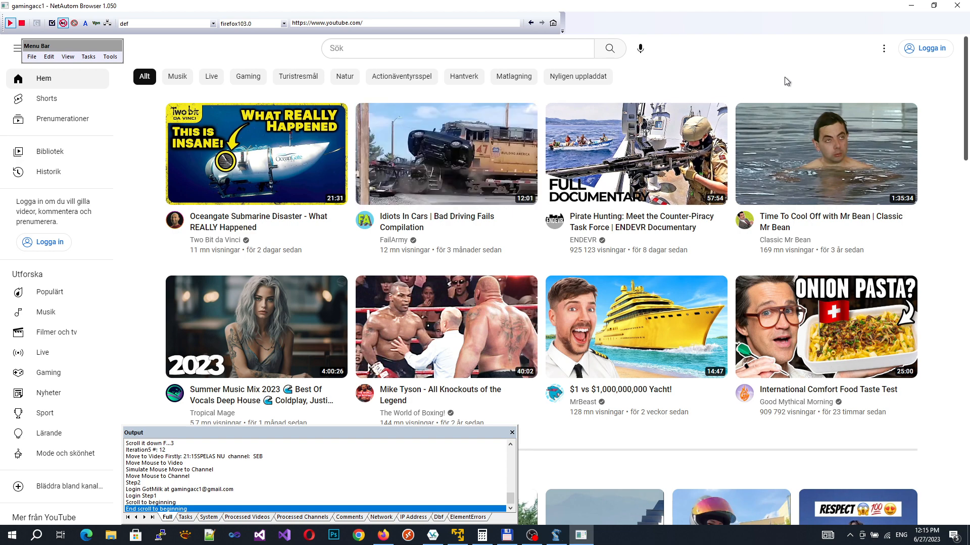
{"action": "left_click", "coordinate": [916, 52]}
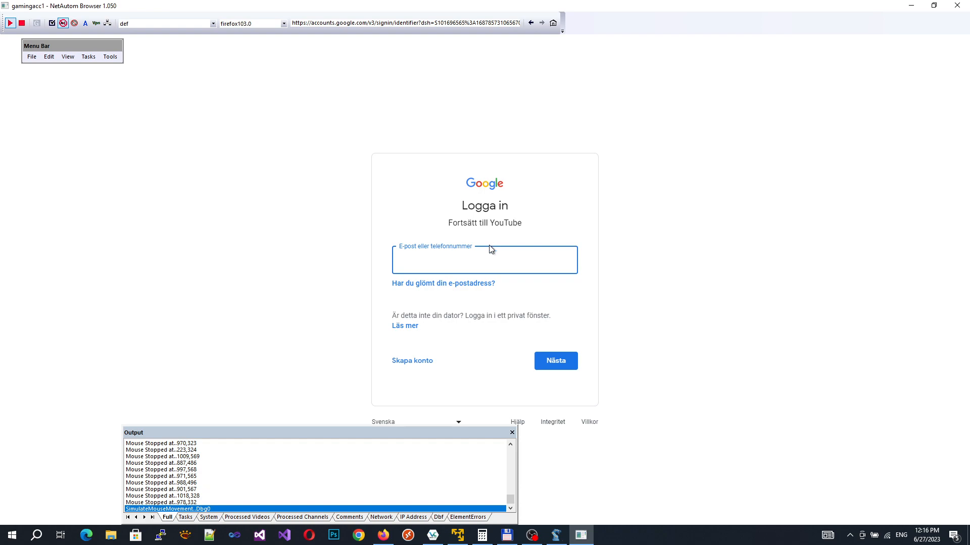
Step: Enter the account's e-mail address on Google's sign-in page, submit it, then close the browser window
{"action": "left_click", "coordinate": [455, 256]}
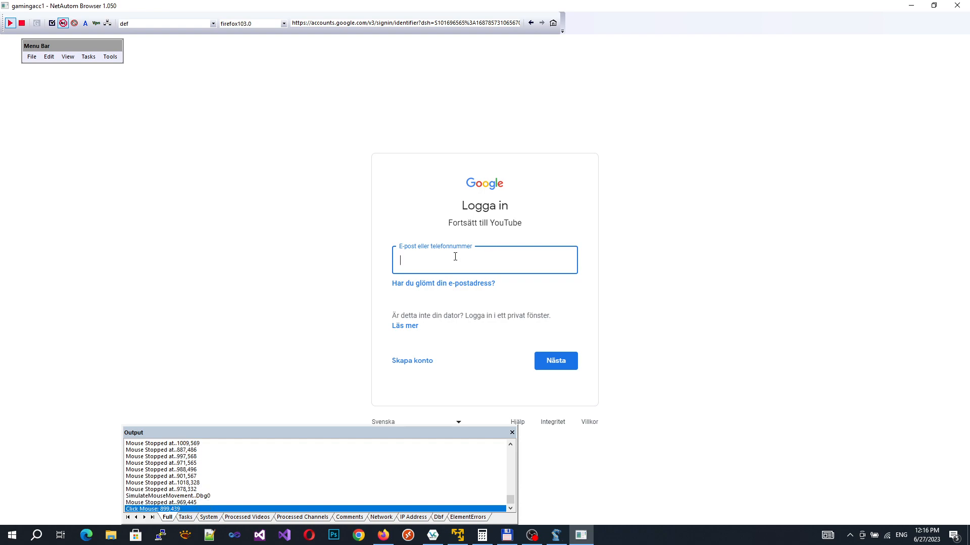
{"action": "left_click", "coordinate": [555, 360]}
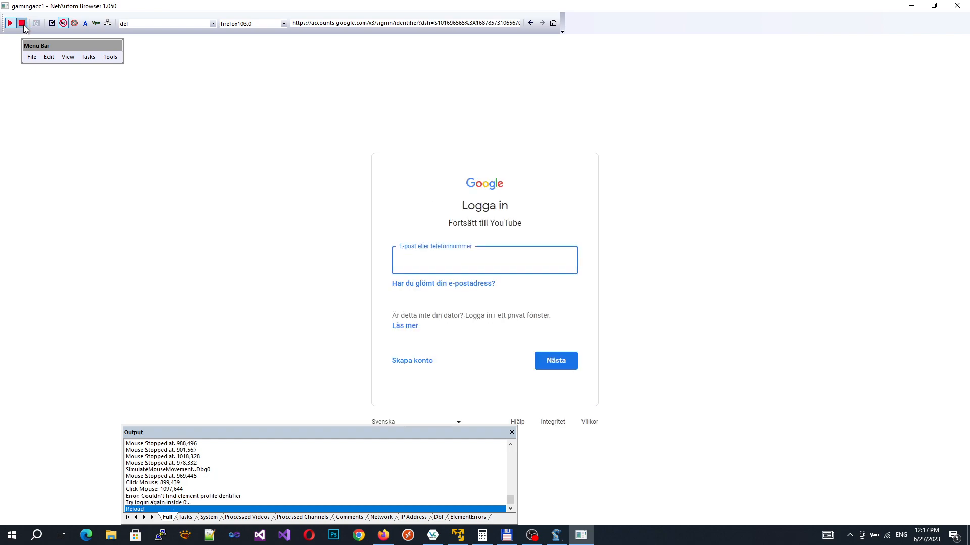
{"action": "left_click", "coordinate": [963, 7]}
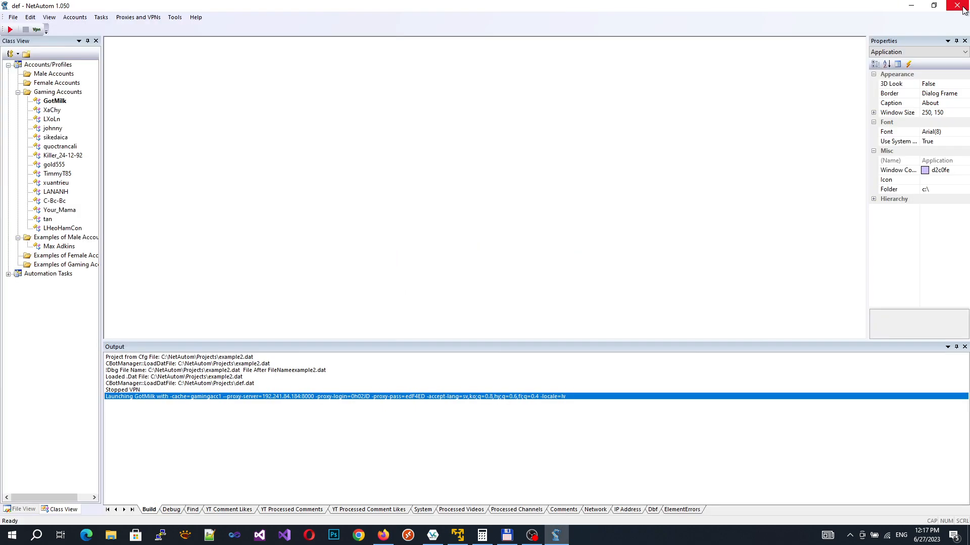
{"action": "right_click", "coordinate": [53, 101]}
{"action": "left_click", "coordinate": [94, 250]}
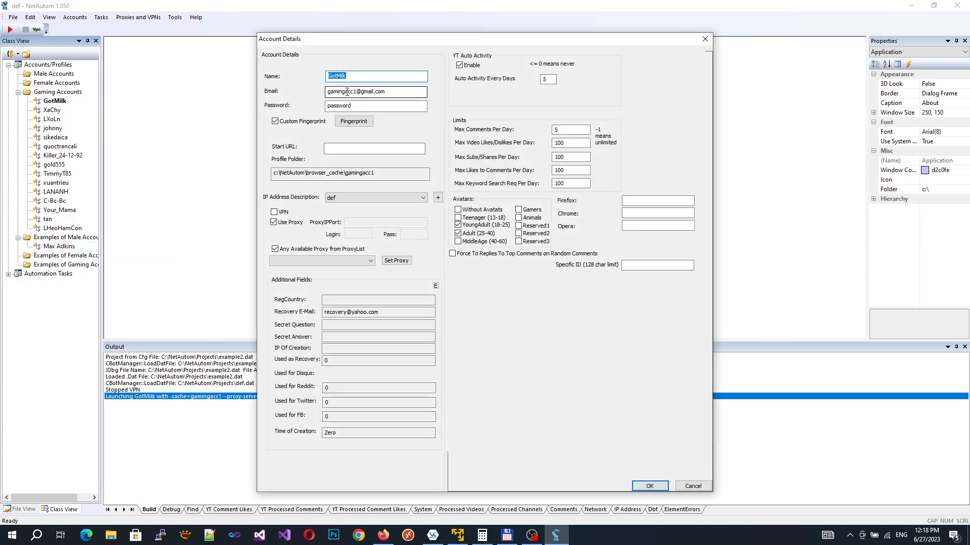
{"action": "left_click", "coordinate": [358, 122]}
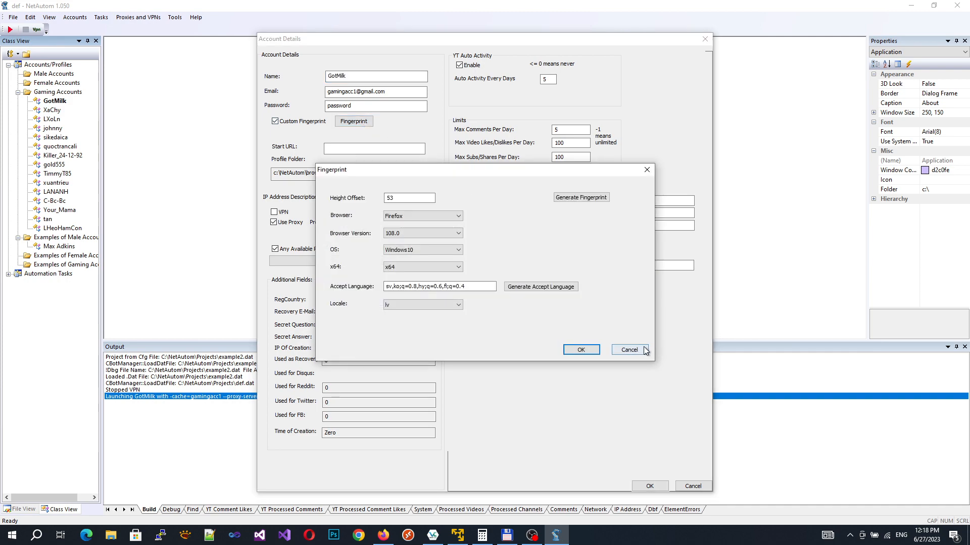
{"action": "left_click", "coordinate": [616, 350]}
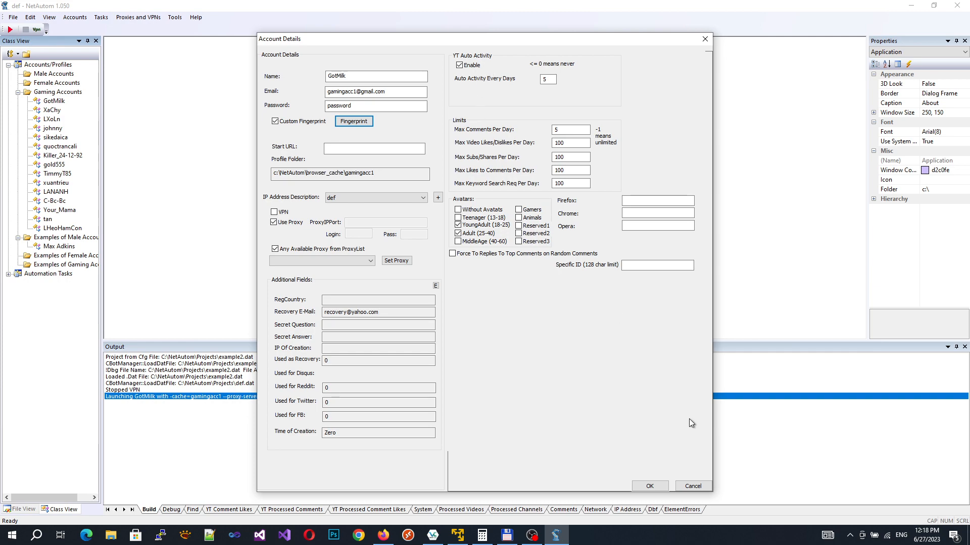
{"action": "left_click", "coordinate": [695, 486]}
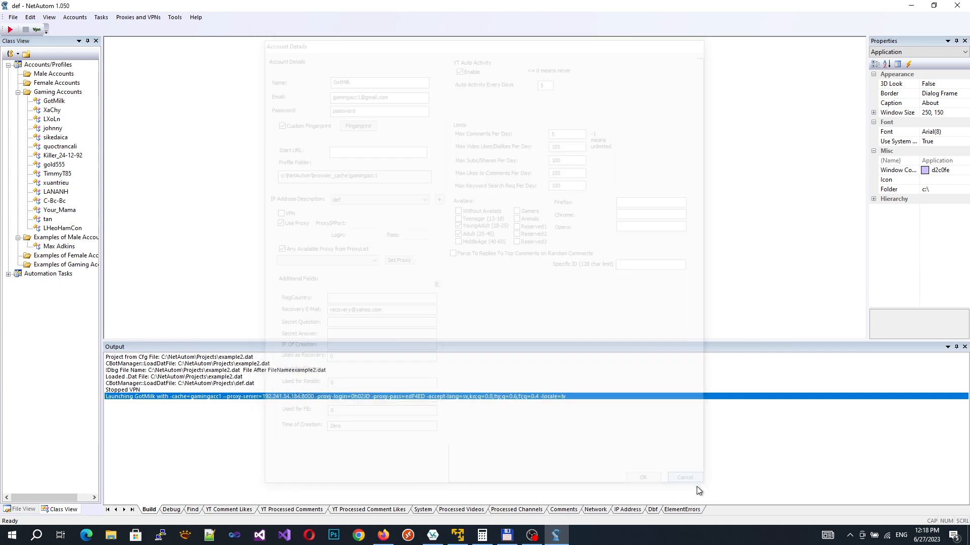
Step: Open the bulk Set YT Options dialog and cancel it without saving
{"action": "left_click", "coordinate": [75, 18]}
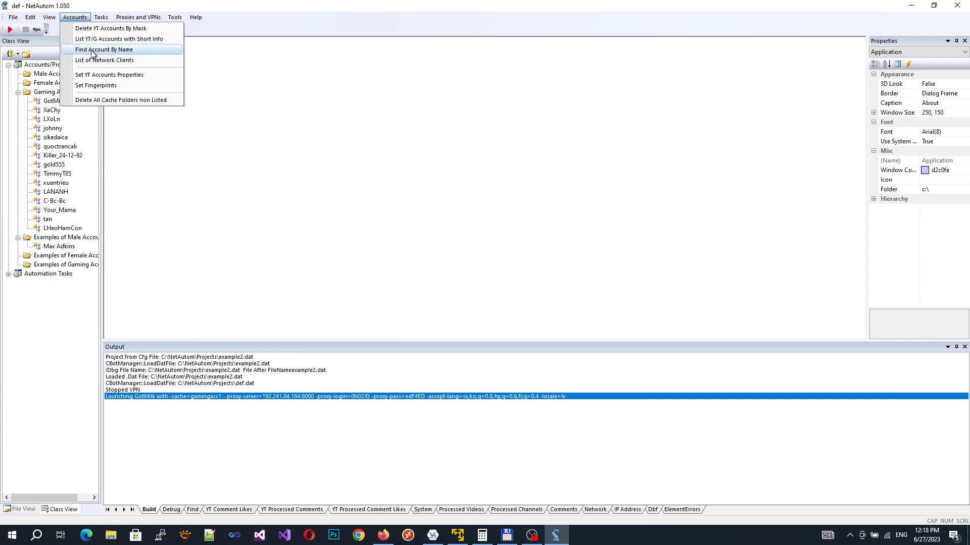
{"action": "left_click", "coordinate": [103, 75]}
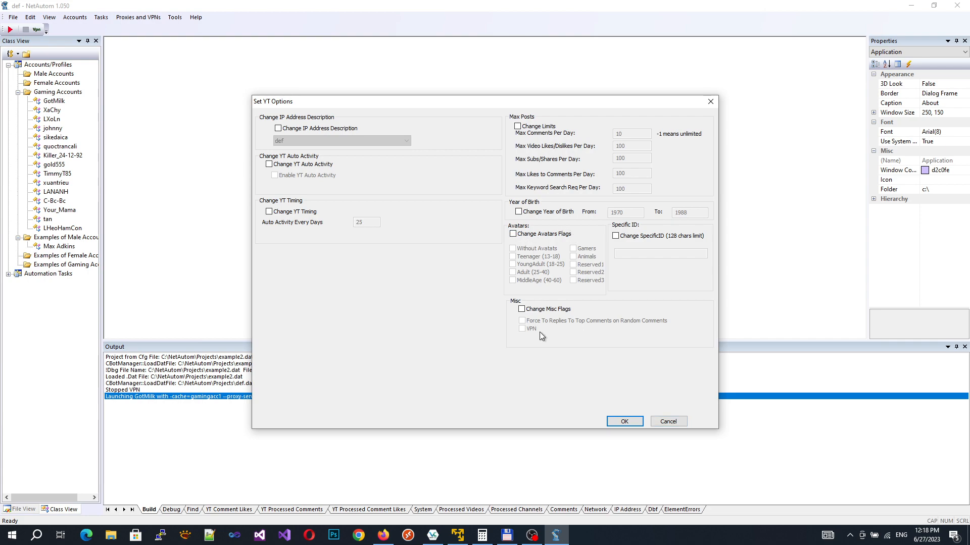
{"action": "left_click", "coordinate": [680, 421]}
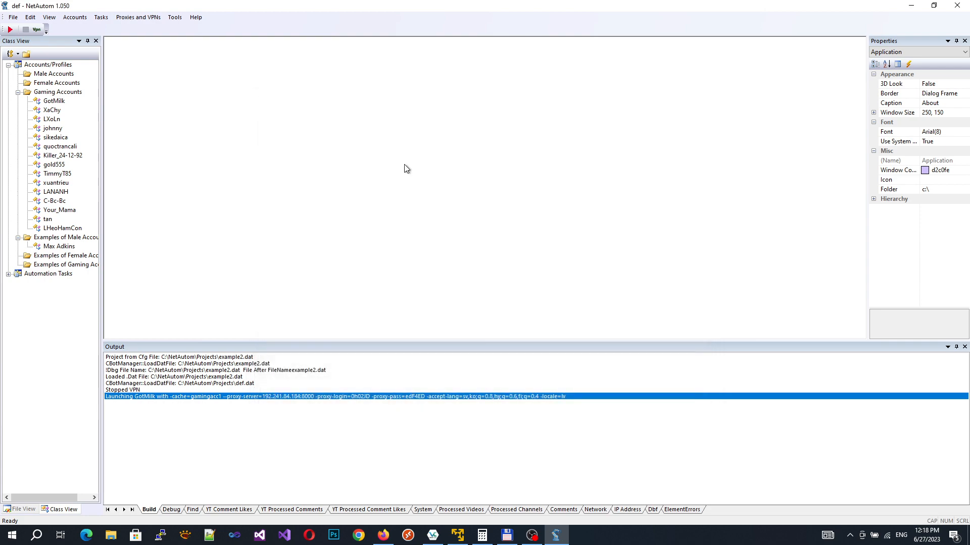
Step: Review Proxies and VPNs > Set Proxy Settings with Use Proxy off, then cancel
{"action": "left_click", "coordinate": [136, 18]}
{"action": "left_click", "coordinate": [127, 28]}
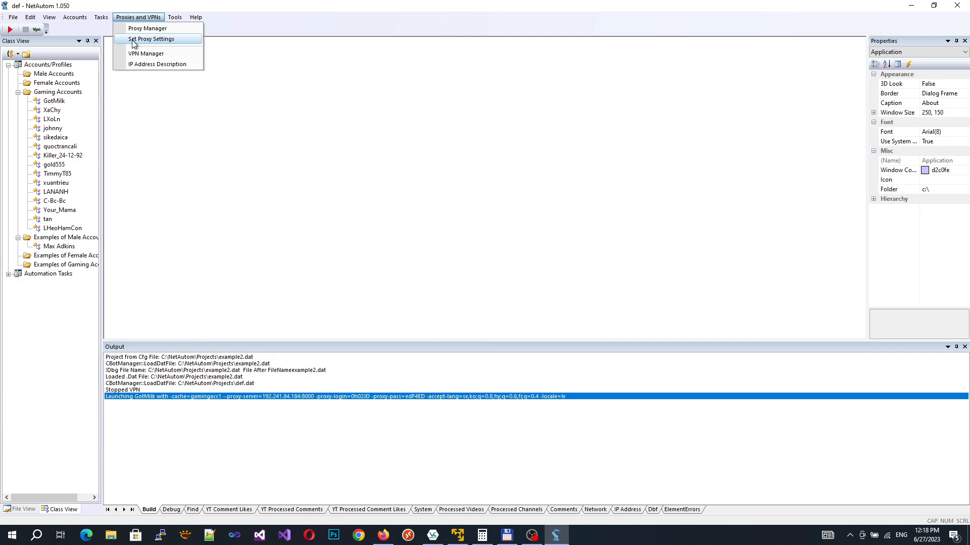
{"action": "left_click", "coordinate": [134, 40]}
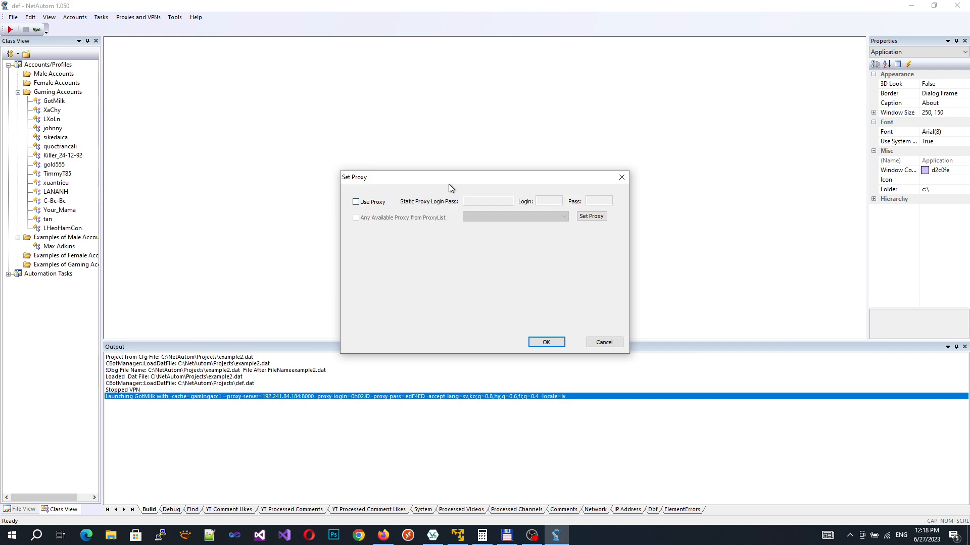
{"action": "left_click", "coordinate": [604, 342]}
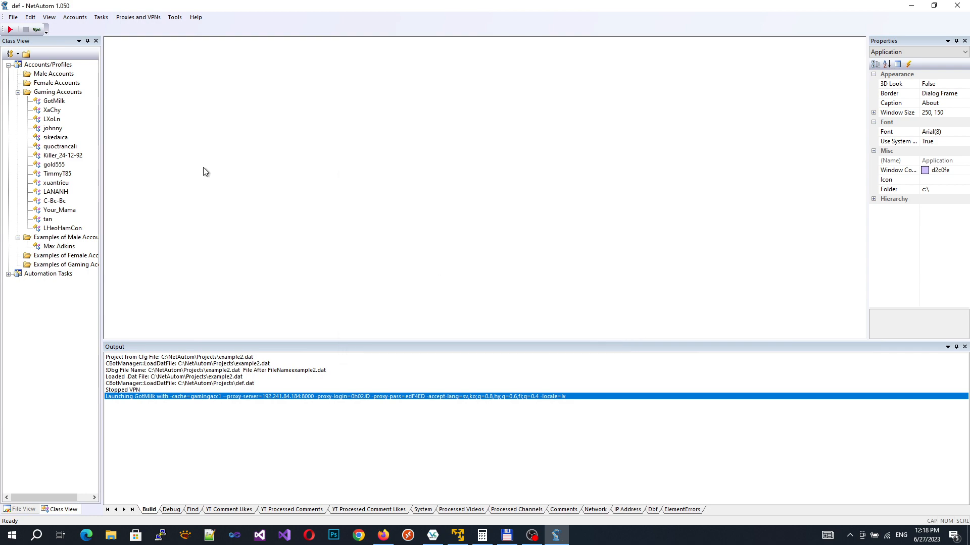
Step: Start renaming the Gaming Accounts group, then cancel to keep its name
{"action": "left_click", "coordinate": [42, 93]}
{"action": "right_click", "coordinate": [43, 94]}
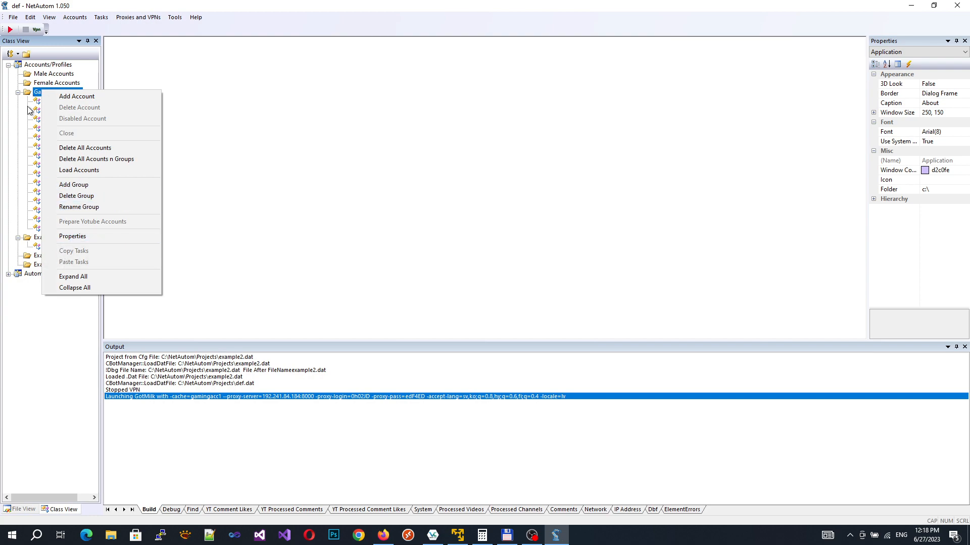
{"action": "left_click", "coordinate": [34, 91]}
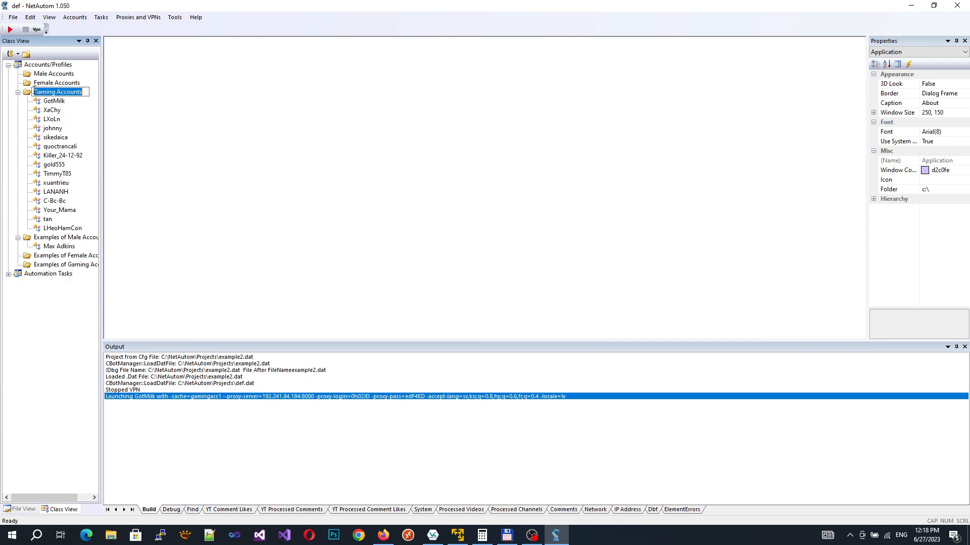
{"action": "key", "text": "Escape"}
Step: Search Find Account By Name for 'tan', then collapse the Gaming and Male Accounts groups
{"action": "left_click", "coordinate": [74, 17]}
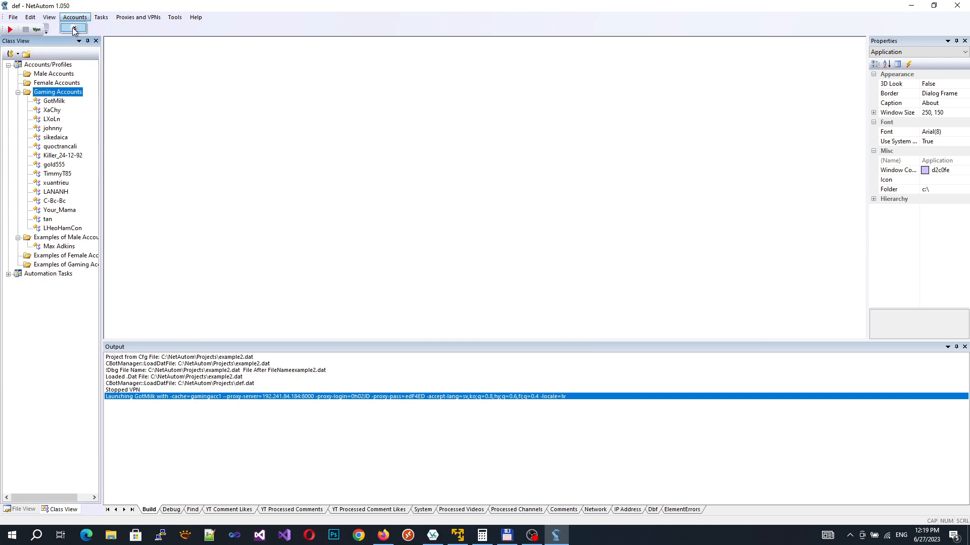
{"action": "left_click", "coordinate": [75, 28]}
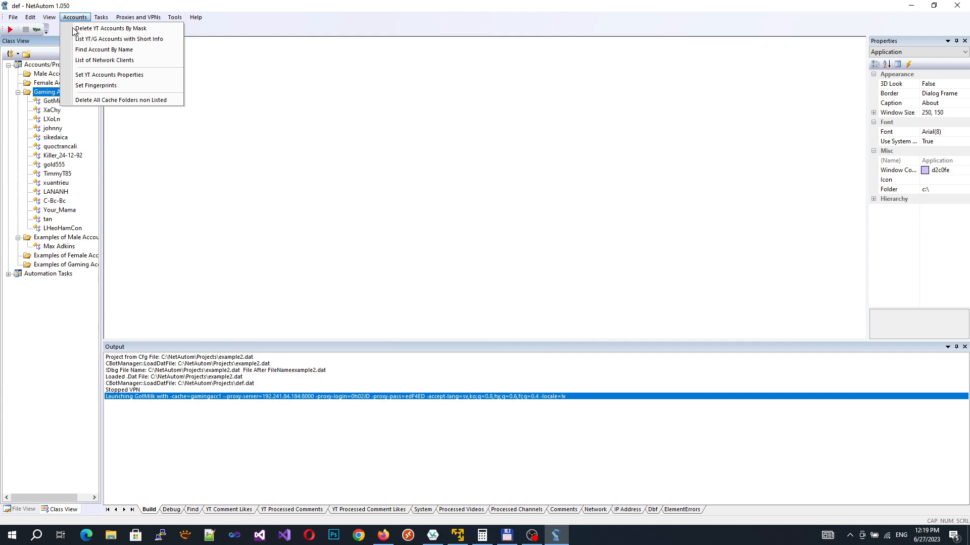
{"action": "left_click", "coordinate": [99, 50]}
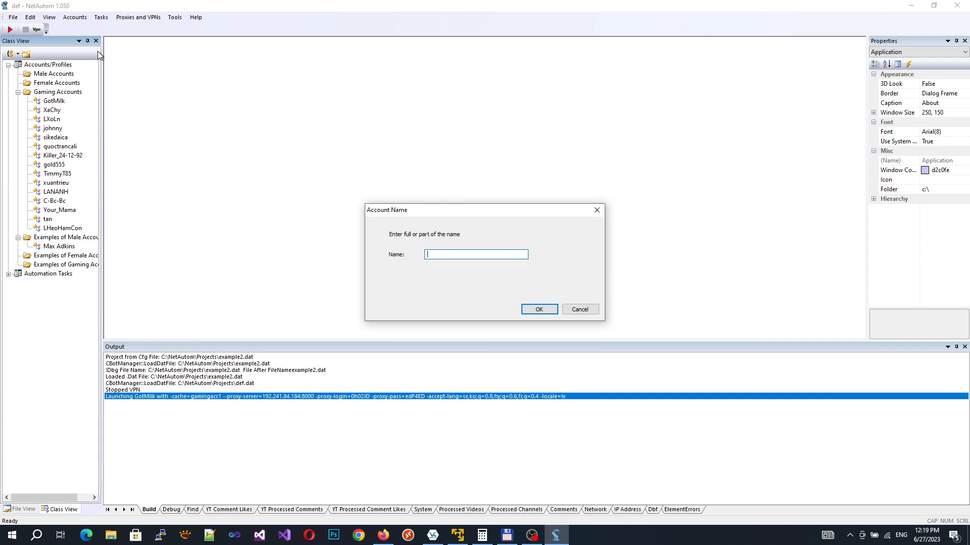
{"action": "type", "text": "tan"}
{"action": "left_click", "coordinate": [592, 313]}
{"action": "left_click", "coordinate": [18, 92]}
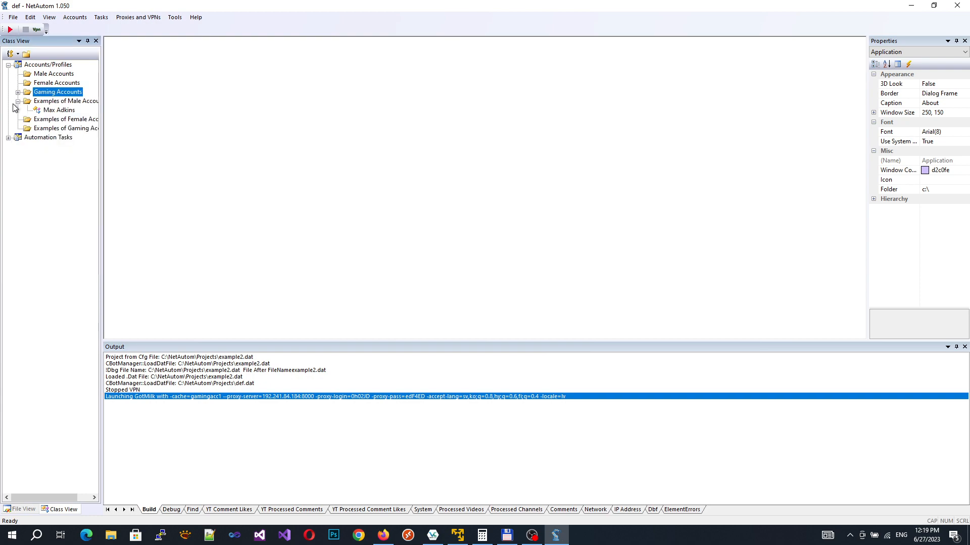
{"action": "left_click", "coordinate": [18, 101]}
Step: Repeat the 'tan' search, then select the tan account and bring up its actions
{"action": "left_click", "coordinate": [75, 18]}
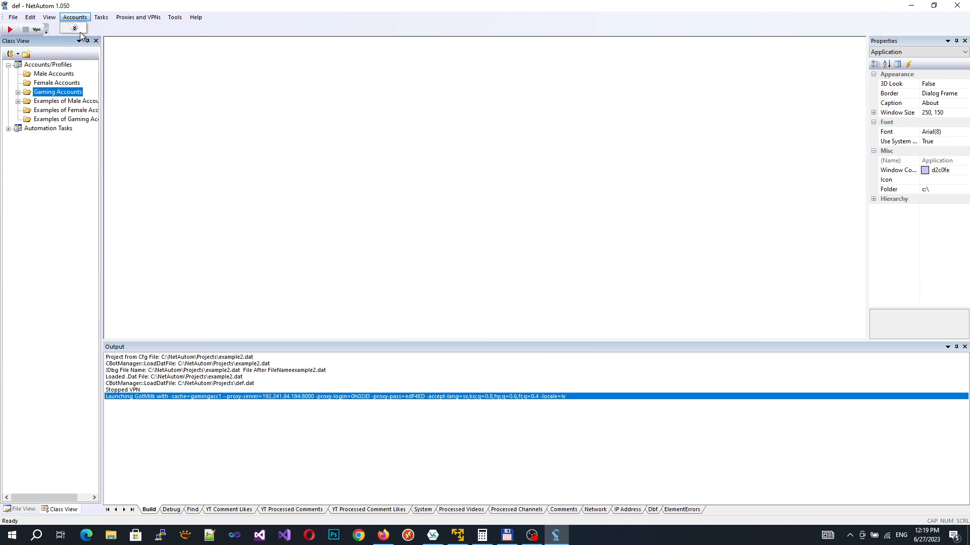
{"action": "left_click", "coordinate": [74, 28]}
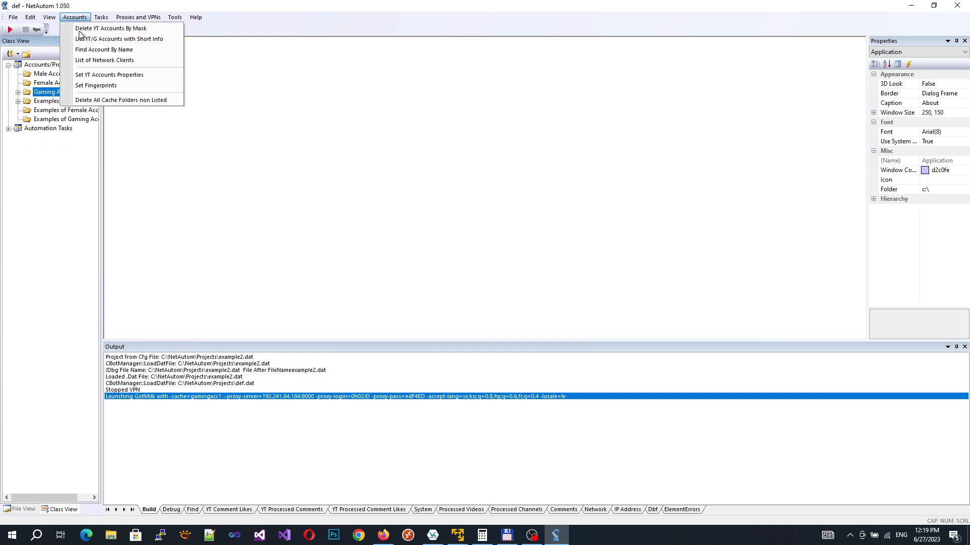
{"action": "left_click", "coordinate": [97, 50]}
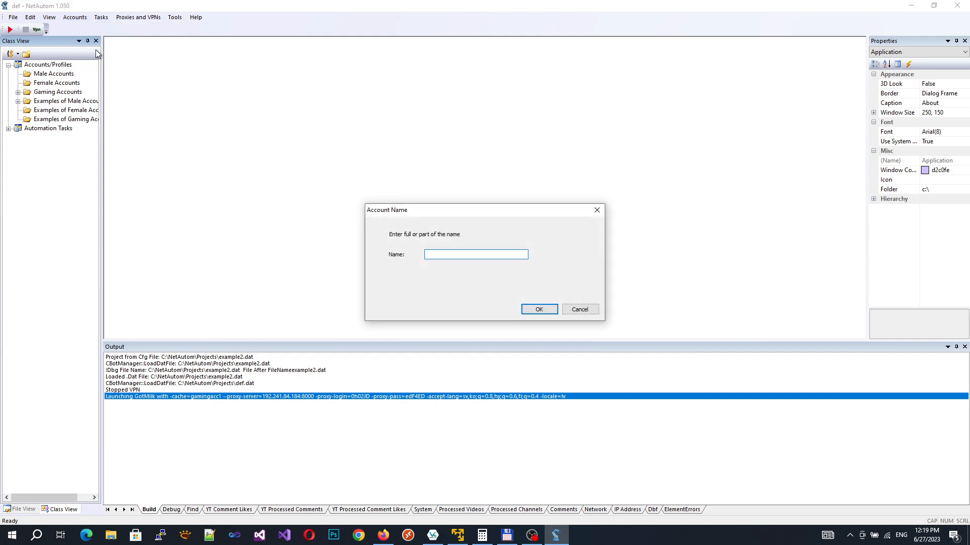
{"action": "type", "text": "tan"}
{"action": "left_click", "coordinate": [539, 309]}
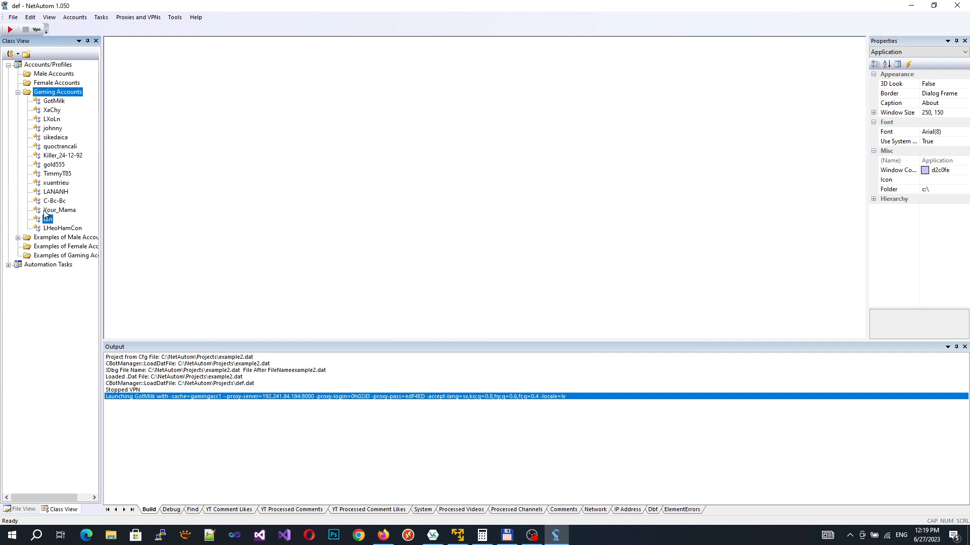
{"action": "left_click", "coordinate": [45, 222]}
{"action": "right_click", "coordinate": [46, 221]}
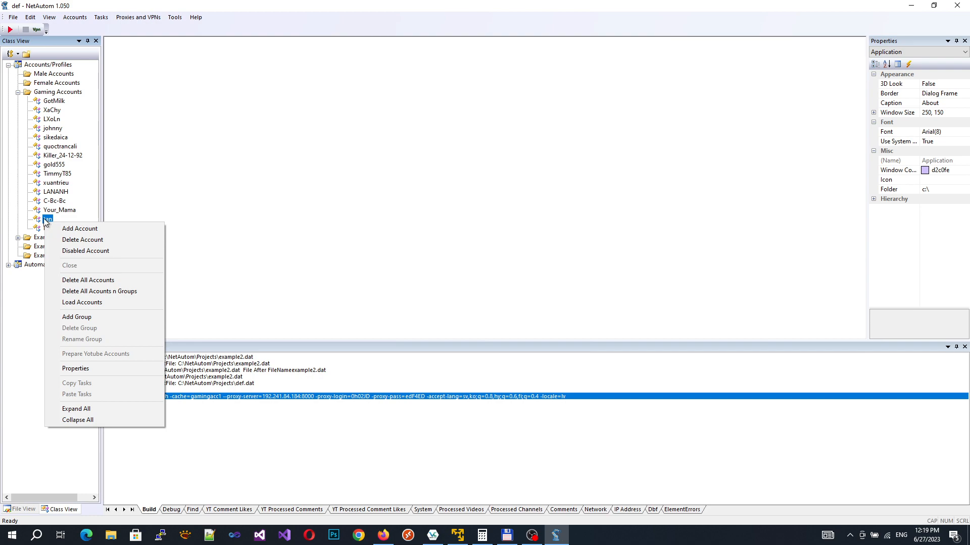
{"action": "left_click", "coordinate": [75, 18]}
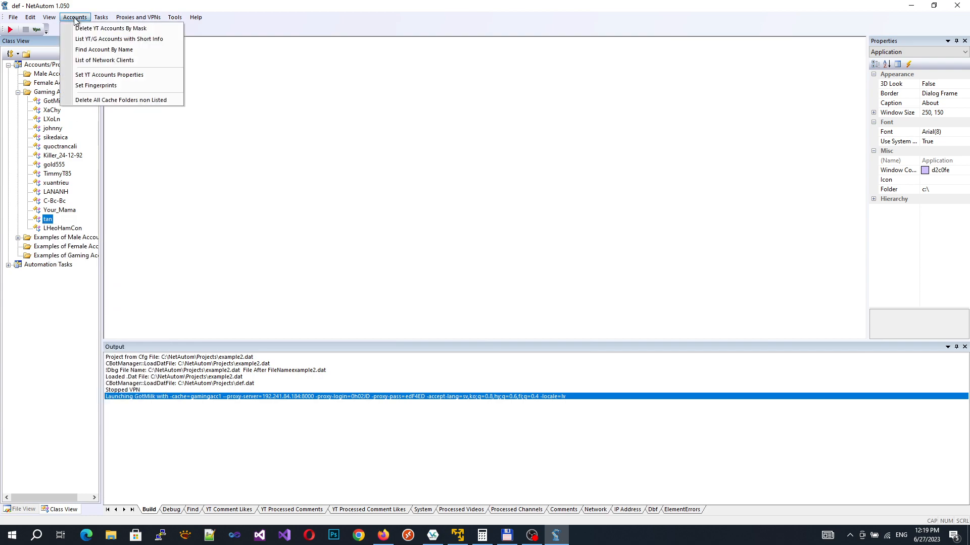
{"action": "left_click", "coordinate": [92, 42]}
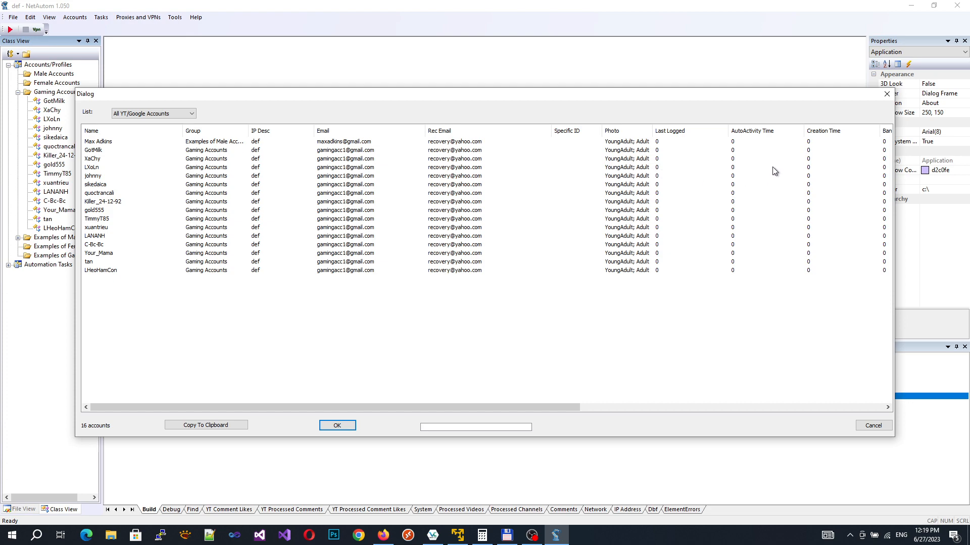
{"action": "left_click_drag", "start_coordinate": [559, 405], "coordinate": [570, 405]}
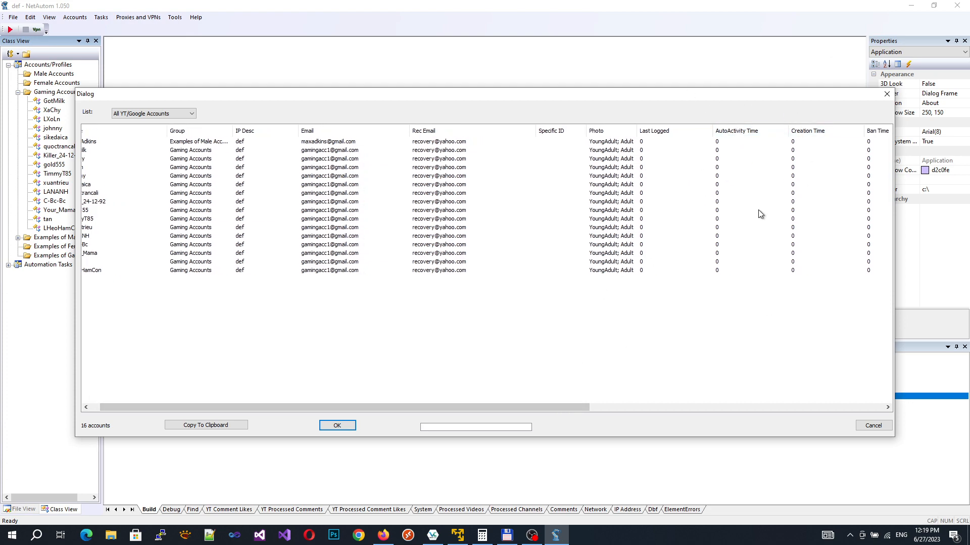
{"action": "left_click_drag", "start_coordinate": [565, 411], "coordinate": [352, 358]}
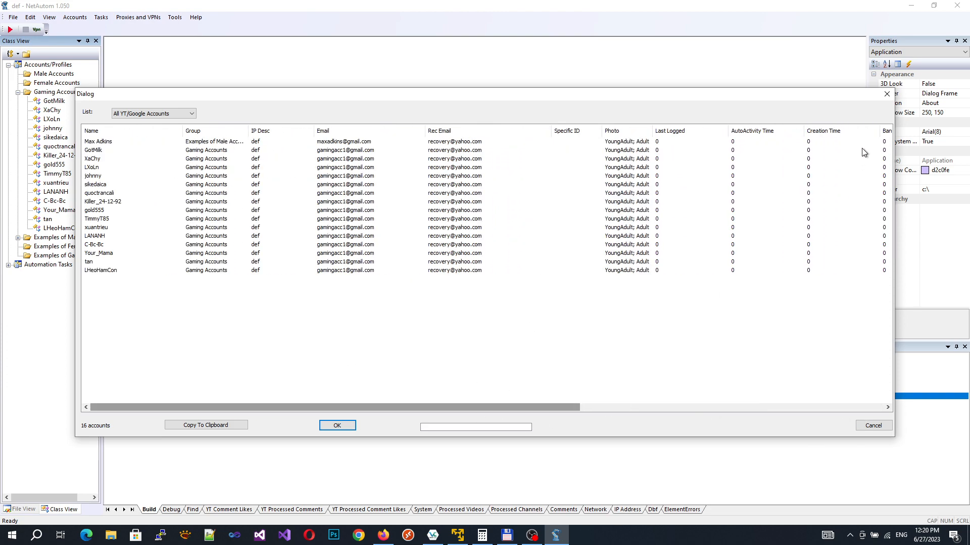
{"action": "left_click", "coordinate": [887, 94]}
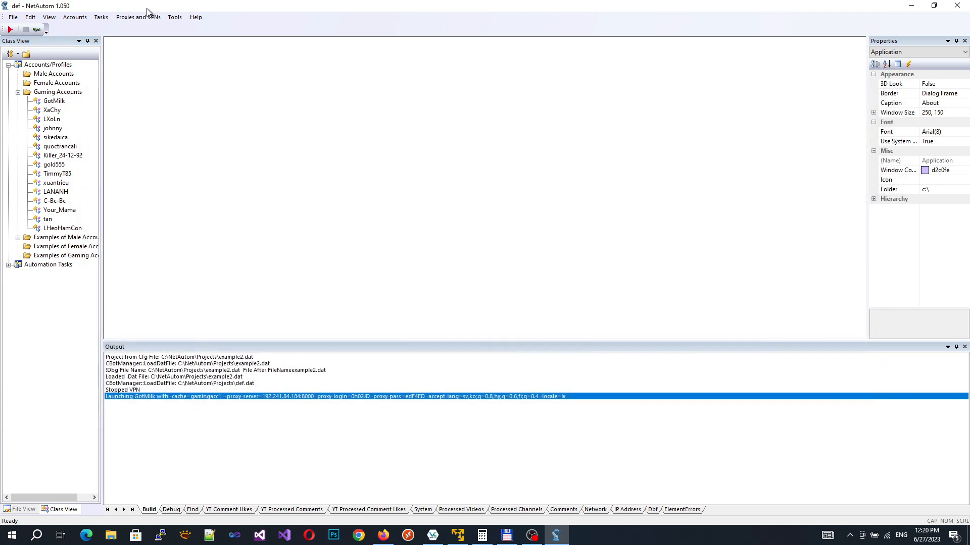
Step: Review the single client in List of Network Clients, widening the LastPacket (min ago) column, then cancel
{"action": "left_click", "coordinate": [81, 20]}
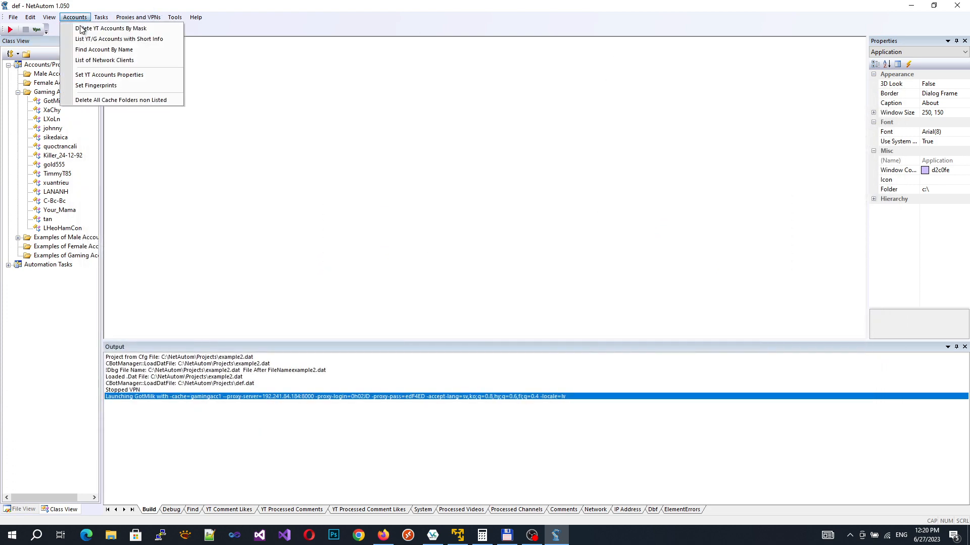
{"action": "left_click", "coordinate": [99, 60]}
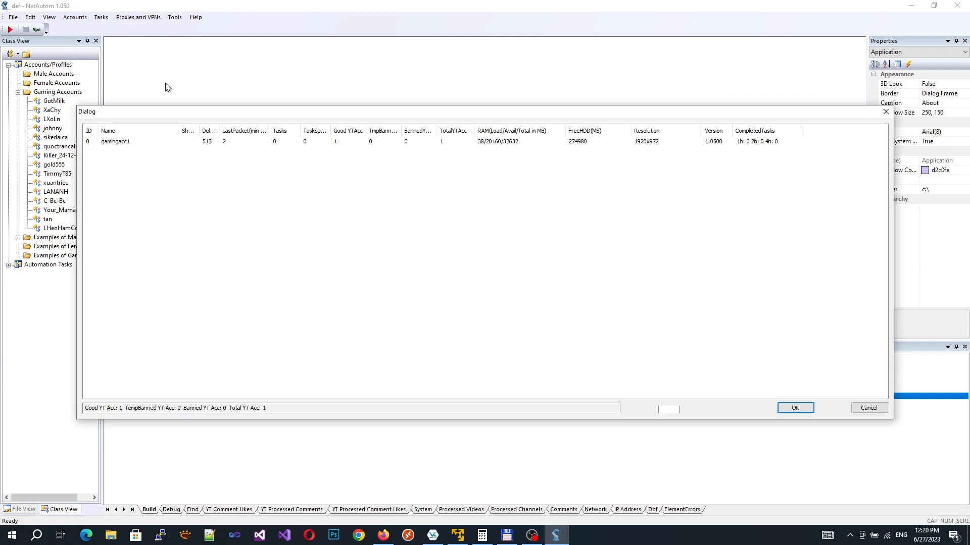
{"action": "left_click", "coordinate": [117, 146]}
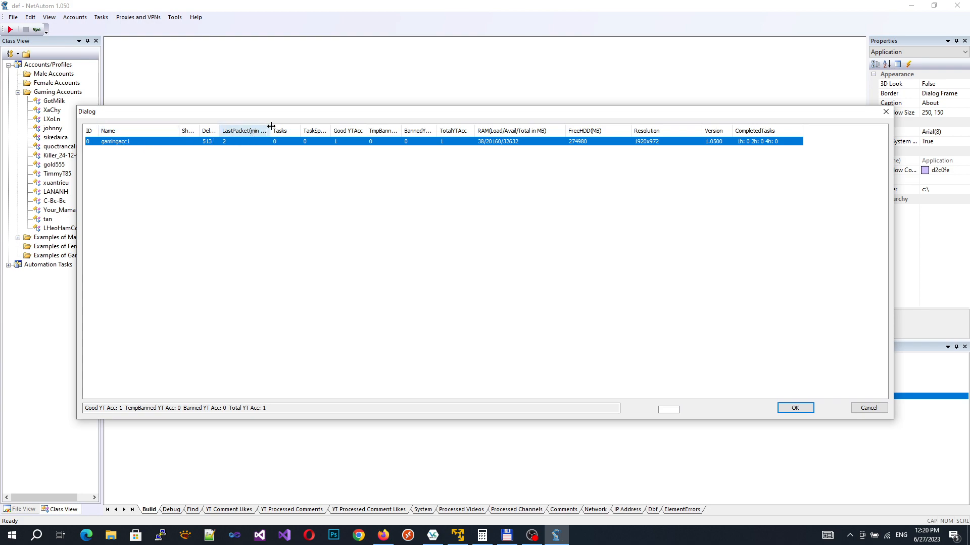
{"action": "left_click_drag", "start_coordinate": [272, 126], "coordinate": [297, 127]}
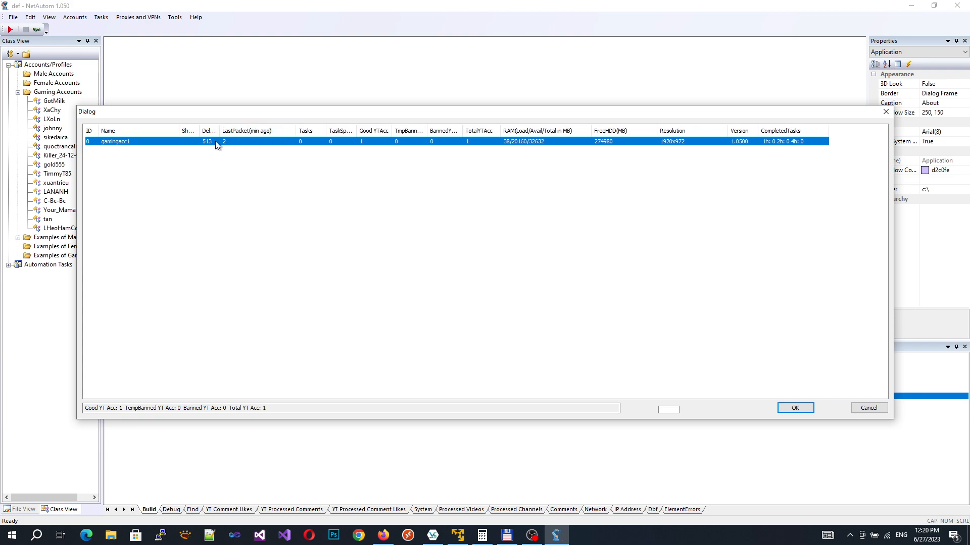
{"action": "left_click", "coordinate": [877, 412]}
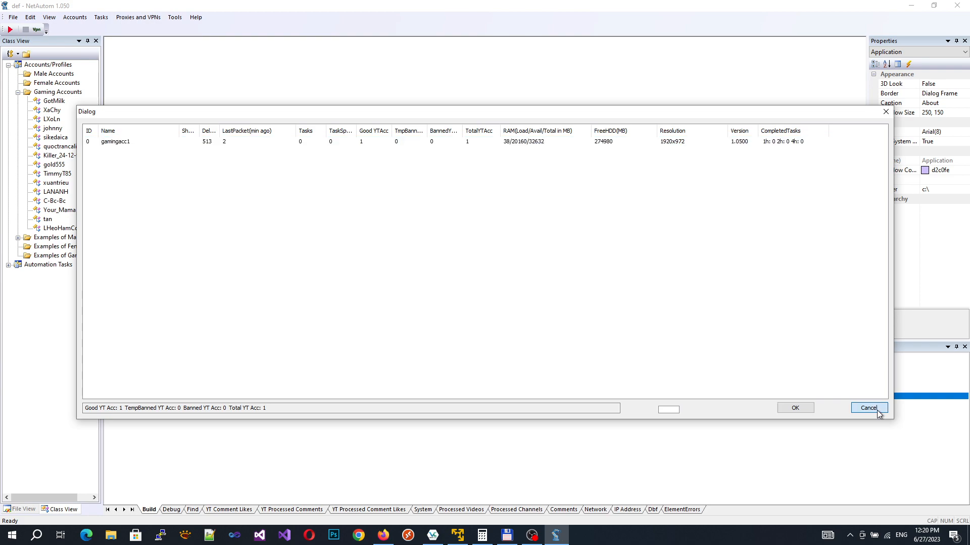